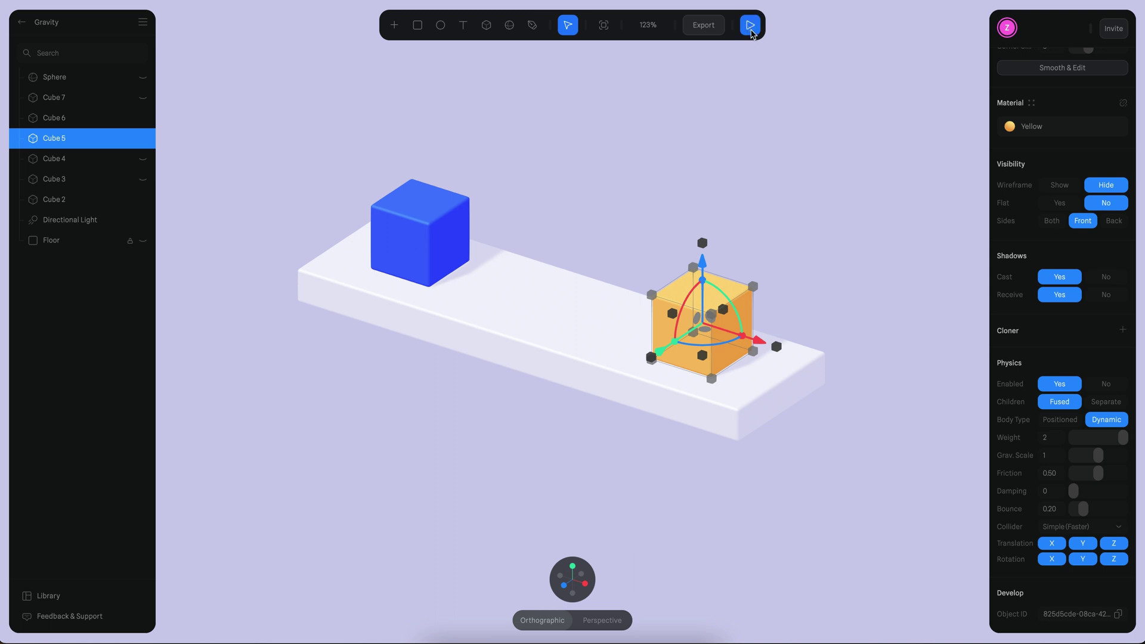
- Preview the Gravity cube scenes and roll the two-coloured ball around the toy playground in play mode
{"action": "left_click", "coordinate": [751, 27]}
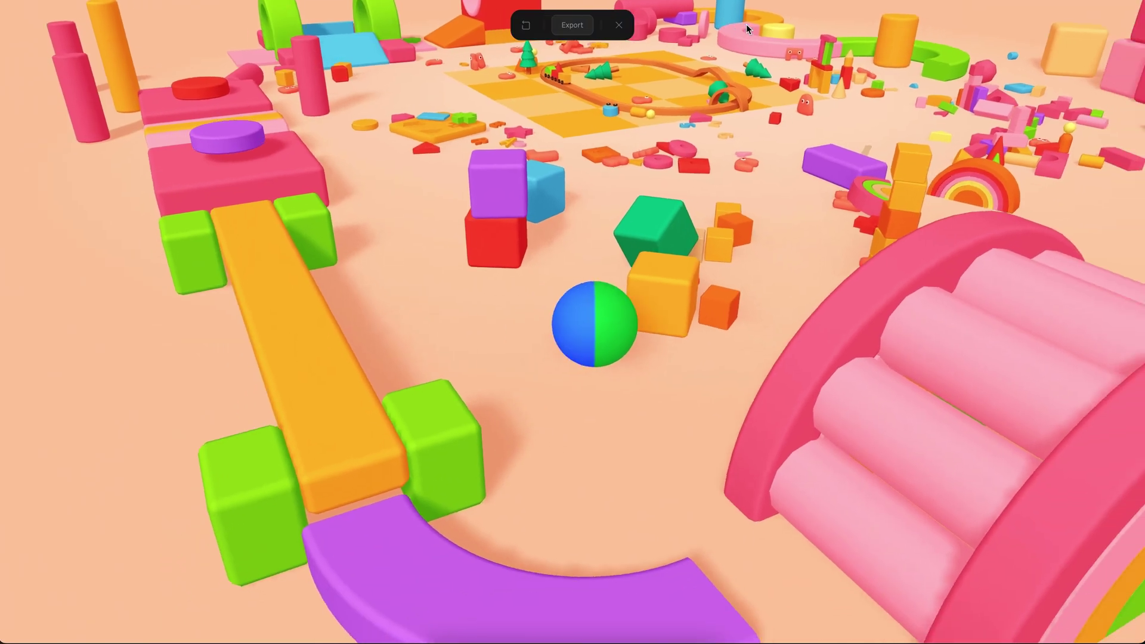
{"action": "key", "text": "Up"}
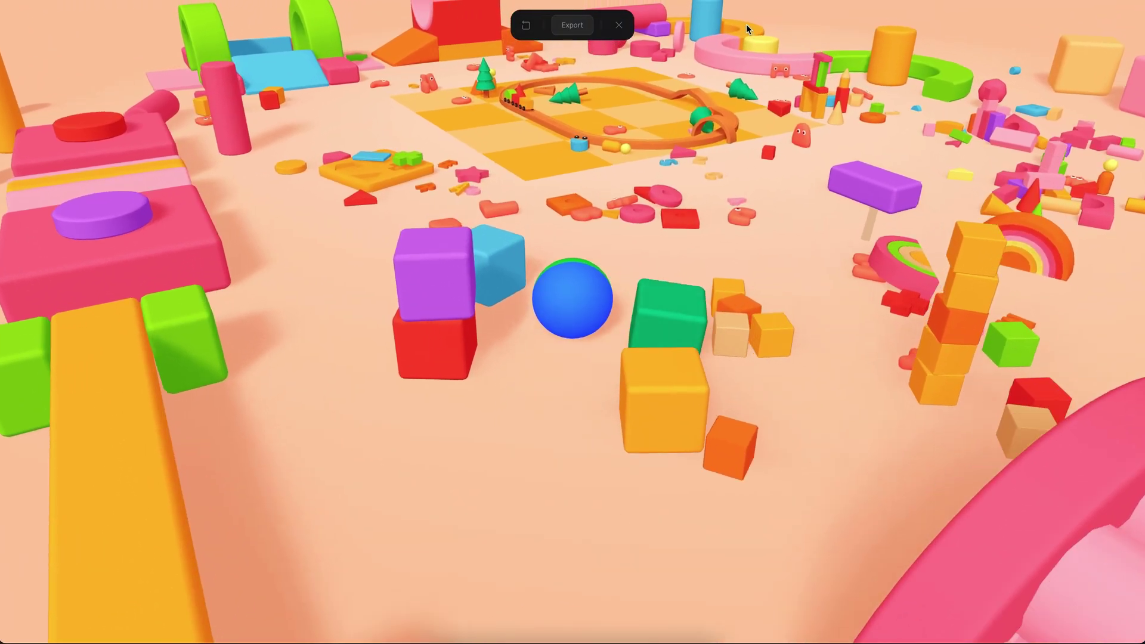
{"action": "key", "text": "Down"}
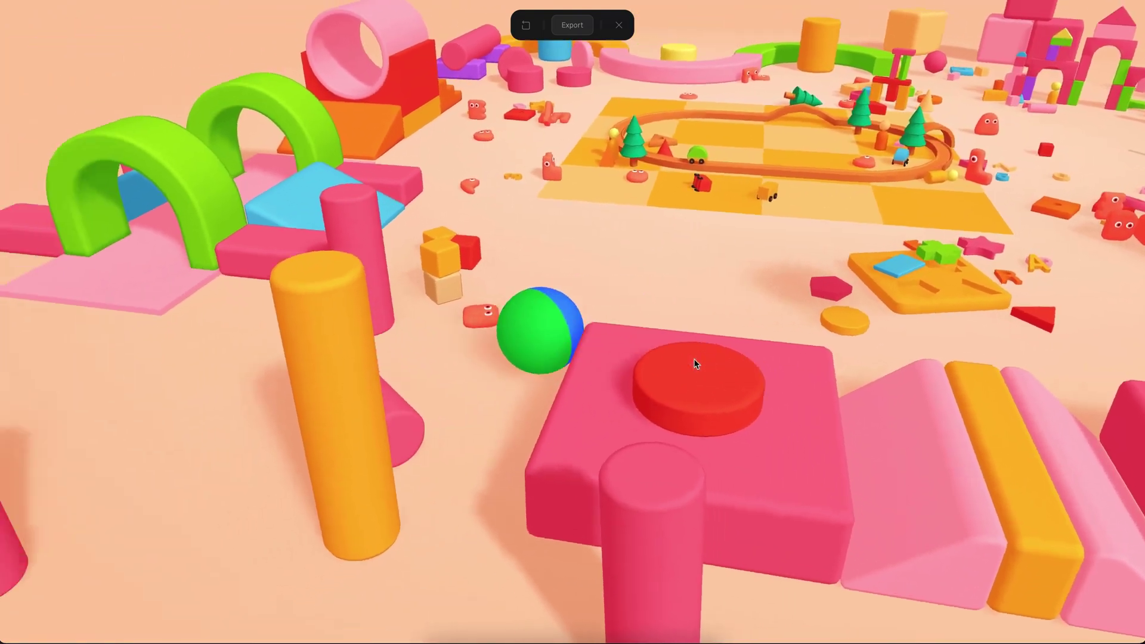
{"action": "key", "text": "Up"}
{"action": "key", "text": "Right"}
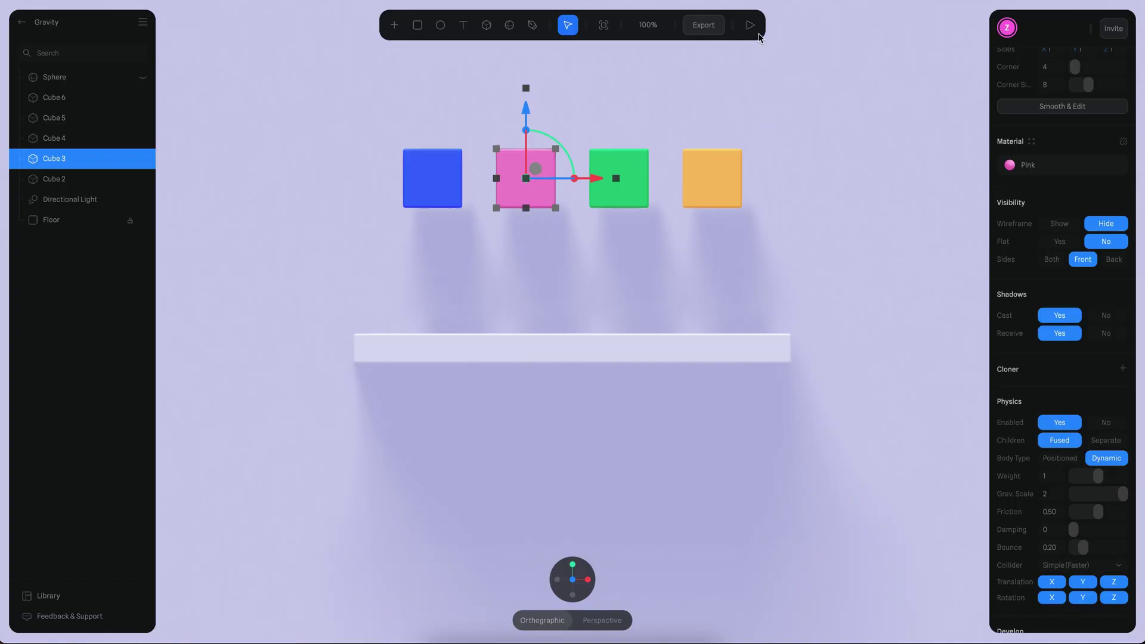
{"action": "left_click", "coordinate": [753, 27]}
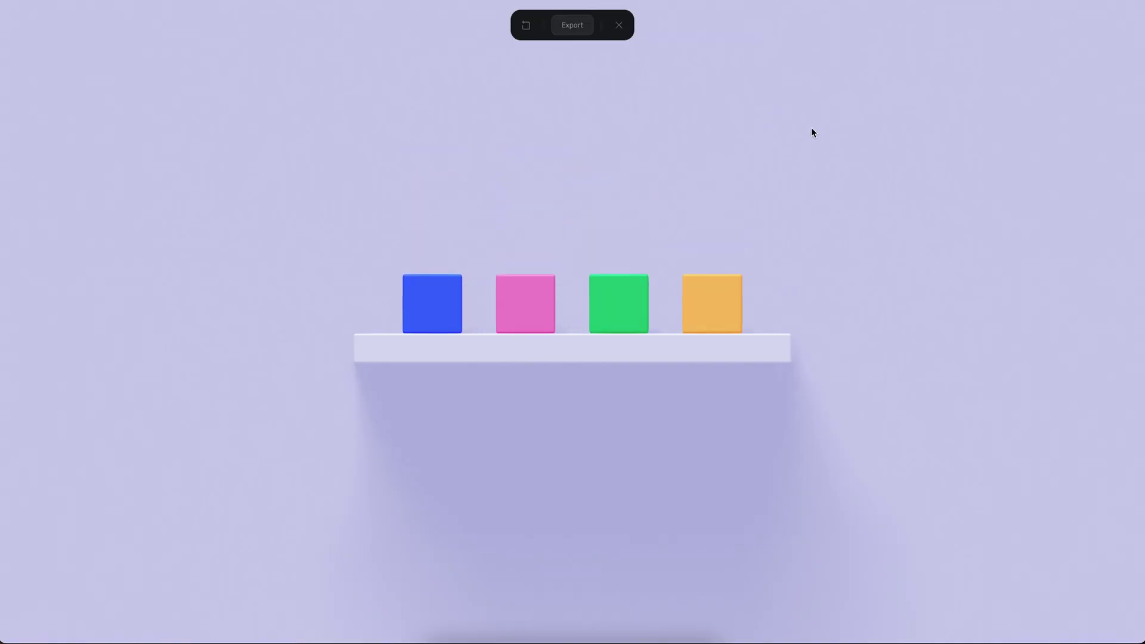
{"action": "left_click", "coordinate": [618, 25]}
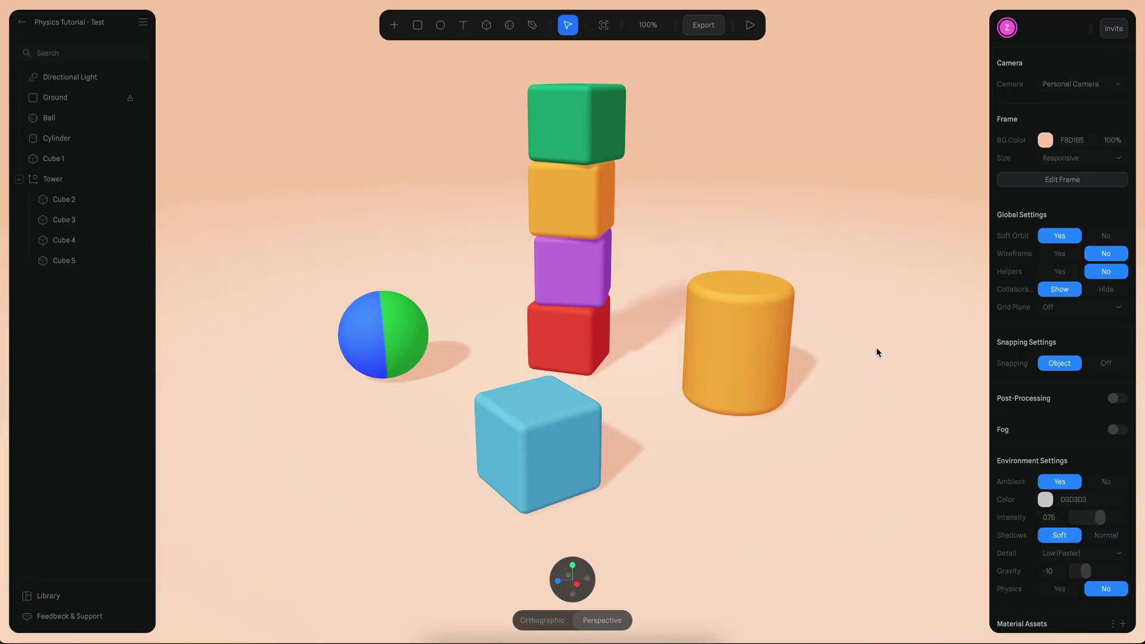
- Enable Physics for the whole scene in the environment settings of the Physics Tutorial - Test file
{"action": "mouse_move", "coordinate": [876, 352]}
{"action": "left_mouse_down", "text": "alt"}
{"action": "mouse_move", "coordinate": [867, 373]}
{"action": "mouse_move", "coordinate": [851, 366]}
{"action": "mouse_move", "coordinate": [871, 360]}
{"action": "left_mouse_up", "text": "alt"}
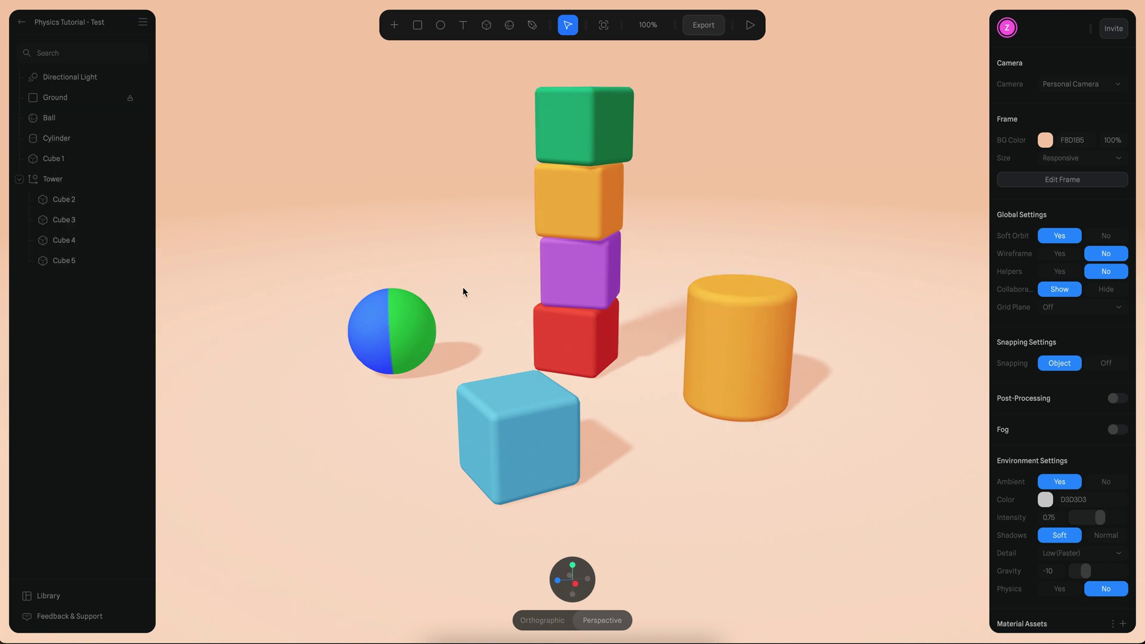
{"action": "left_click_drag", "start_coordinate": [837, 290], "coordinate": [840, 294], "text": "alt"}
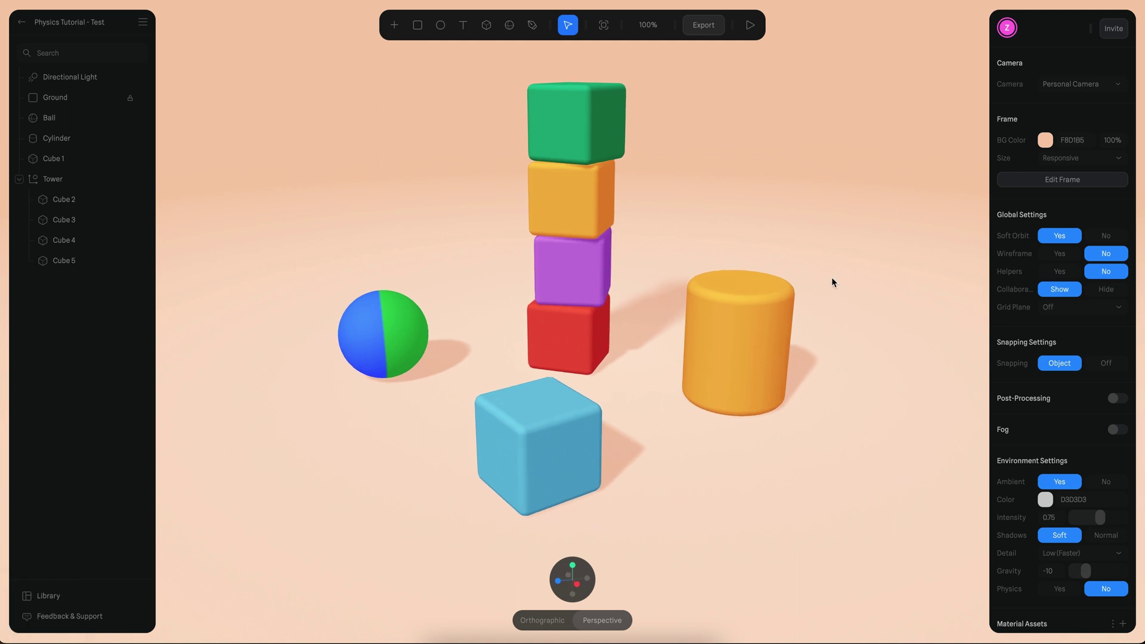
{"action": "scroll", "coordinate": [1021, 313], "scroll_direction": "down", "scroll_amount": 5}
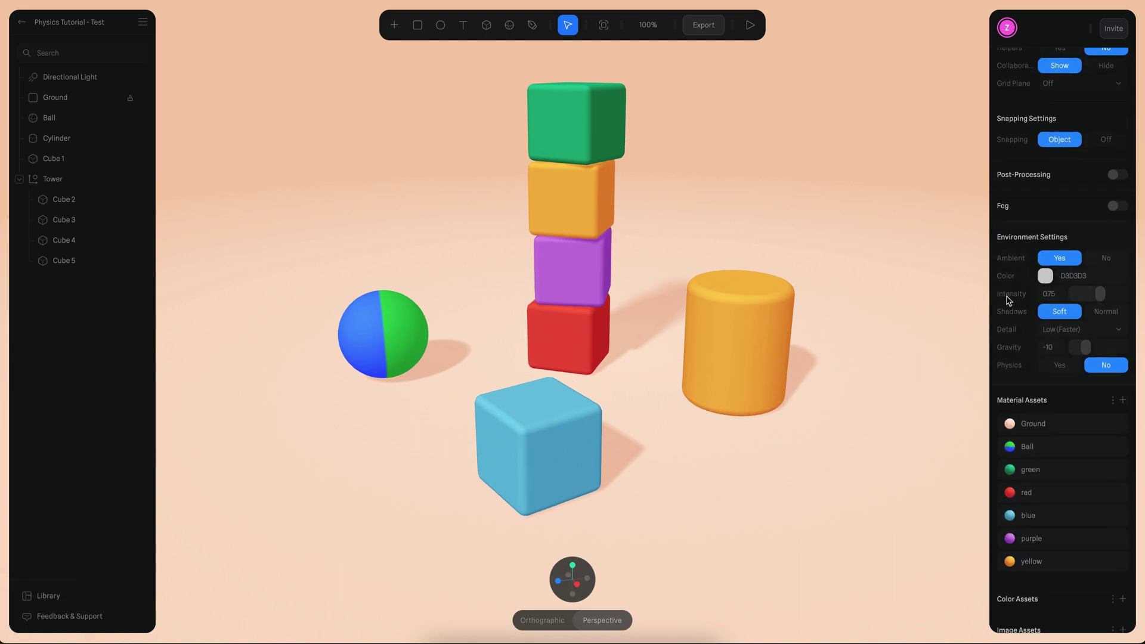
{"action": "left_click", "coordinate": [1057, 367]}
- Play the scene, look at the objects from another angle, and return to editing
{"action": "left_click", "coordinate": [750, 25]}
{"action": "left_click_drag", "start_coordinate": [854, 227], "coordinate": [844, 270], "text": "alt"}
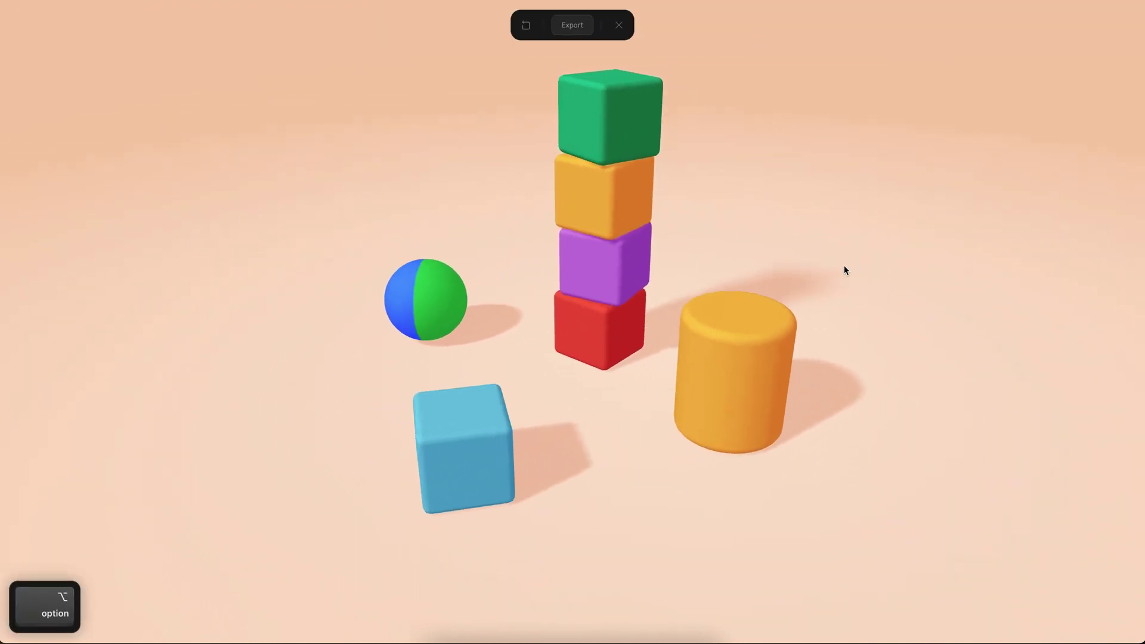
{"action": "left_click", "coordinate": [625, 27]}
- Inspect the Tower group's physics settings and deselect it
{"action": "left_click", "coordinate": [587, 173]}
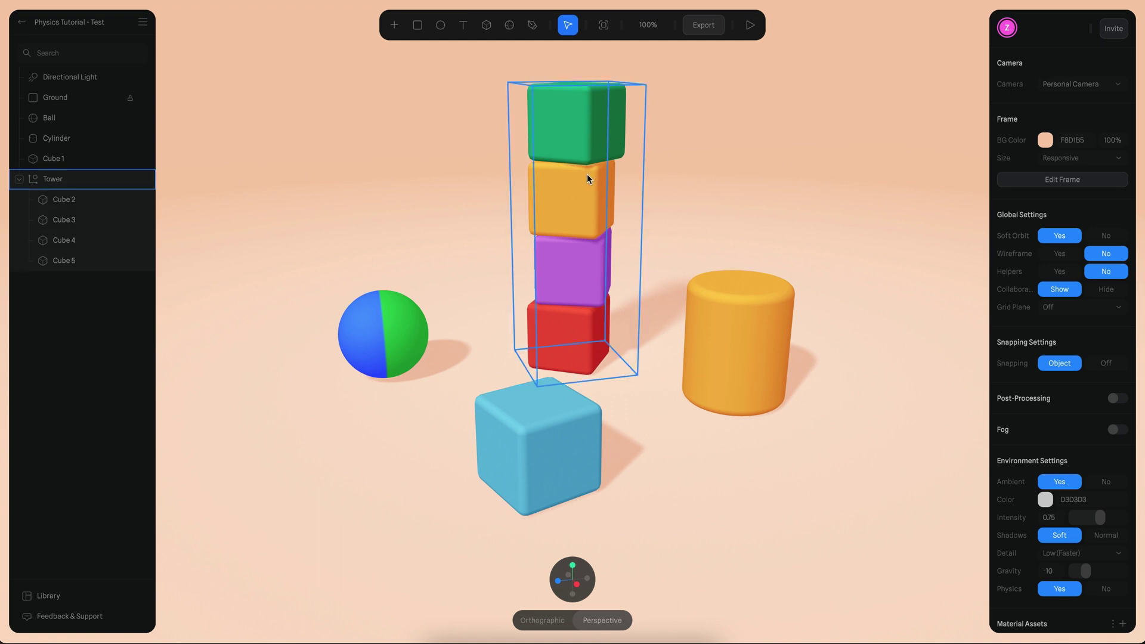
{"action": "left_click", "coordinate": [587, 173]}
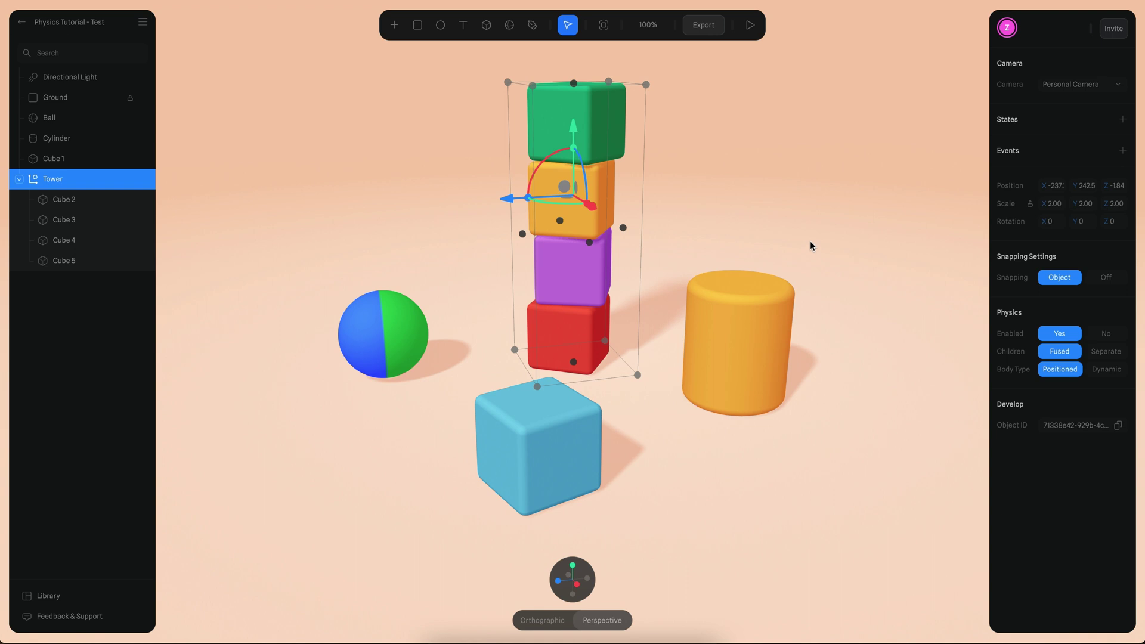
{"action": "left_click", "coordinate": [856, 267]}
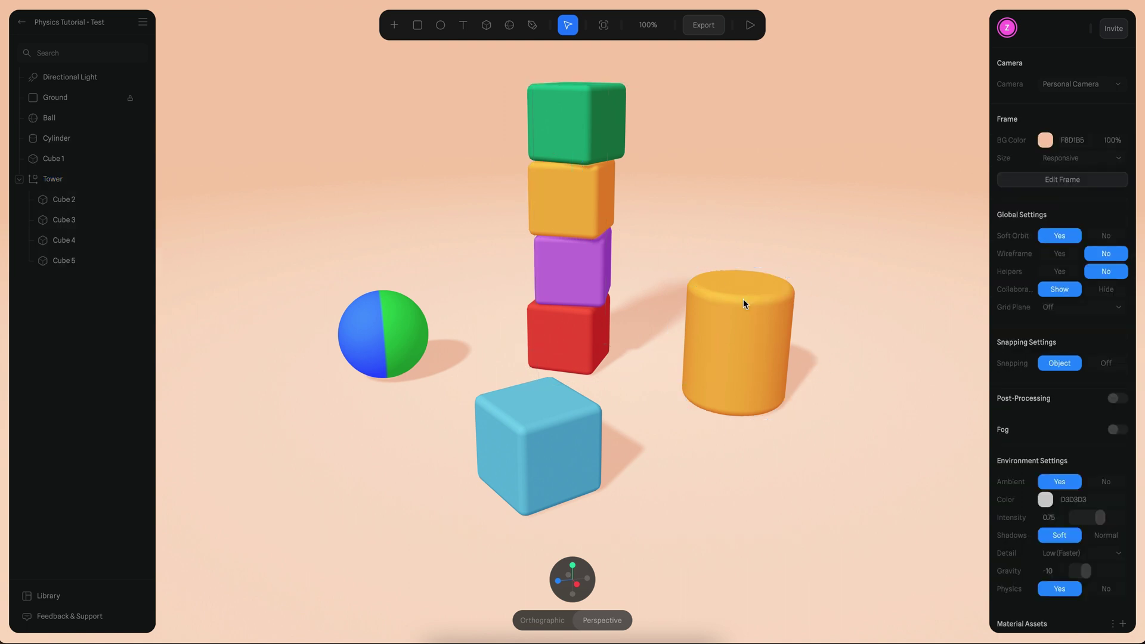
- Set the physics body type of the cylinder, the blue cube and the Tower group to Dynamic
{"action": "left_click", "coordinate": [748, 331]}
{"action": "scroll", "coordinate": [1035, 401], "scroll_direction": "down", "scroll_amount": 5}
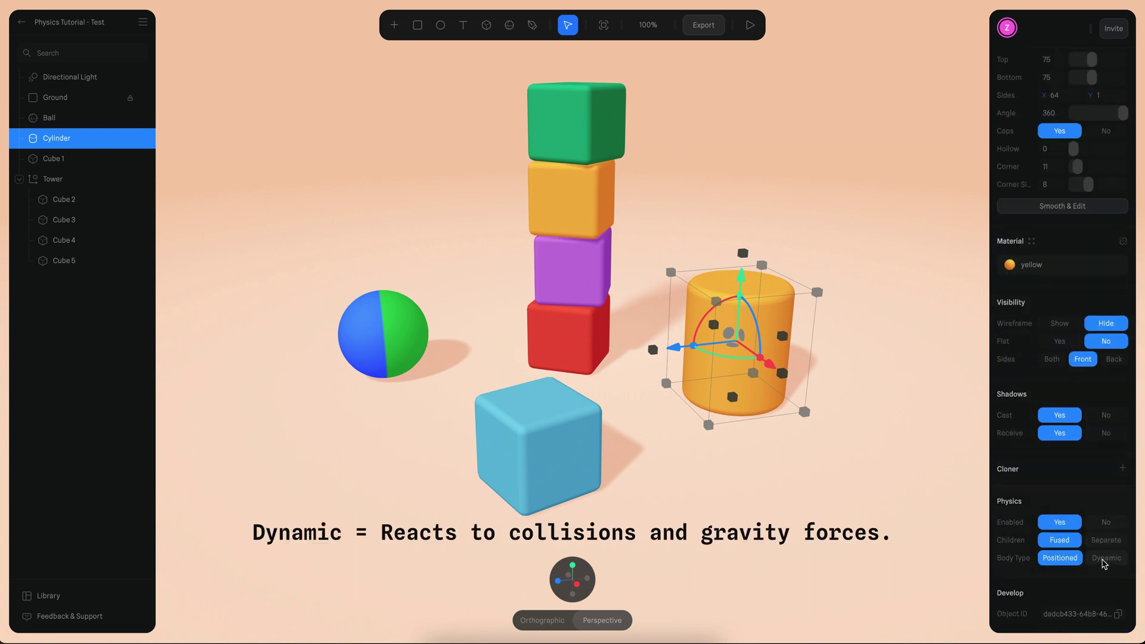
{"action": "left_click", "coordinate": [1105, 558]}
{"action": "left_click", "coordinate": [537, 452]}
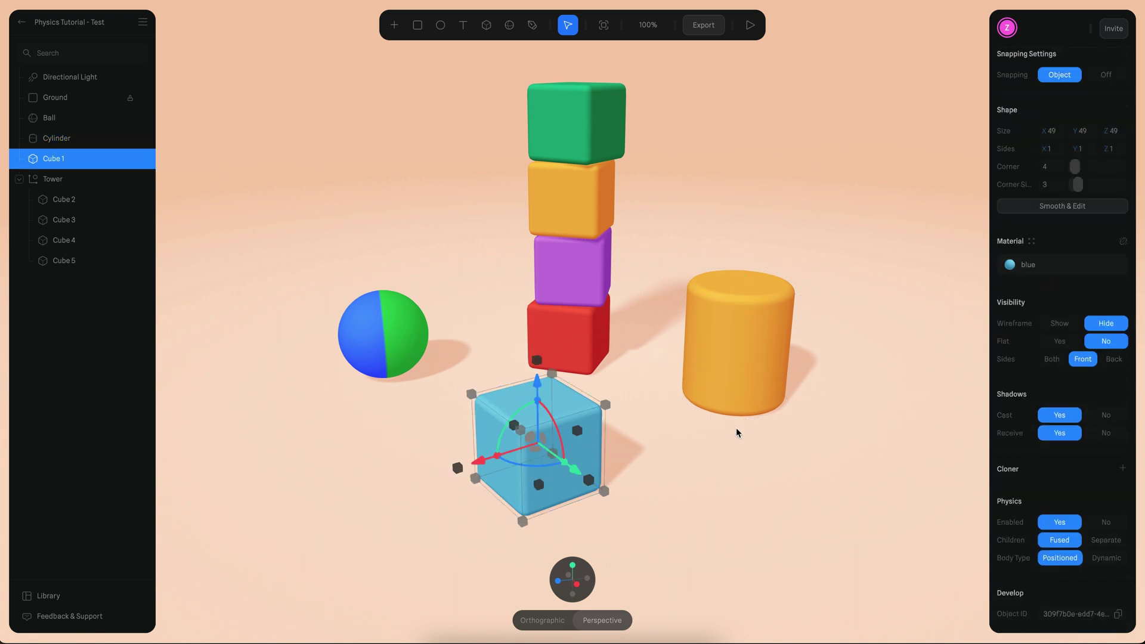
{"action": "left_click", "coordinate": [1106, 561]}
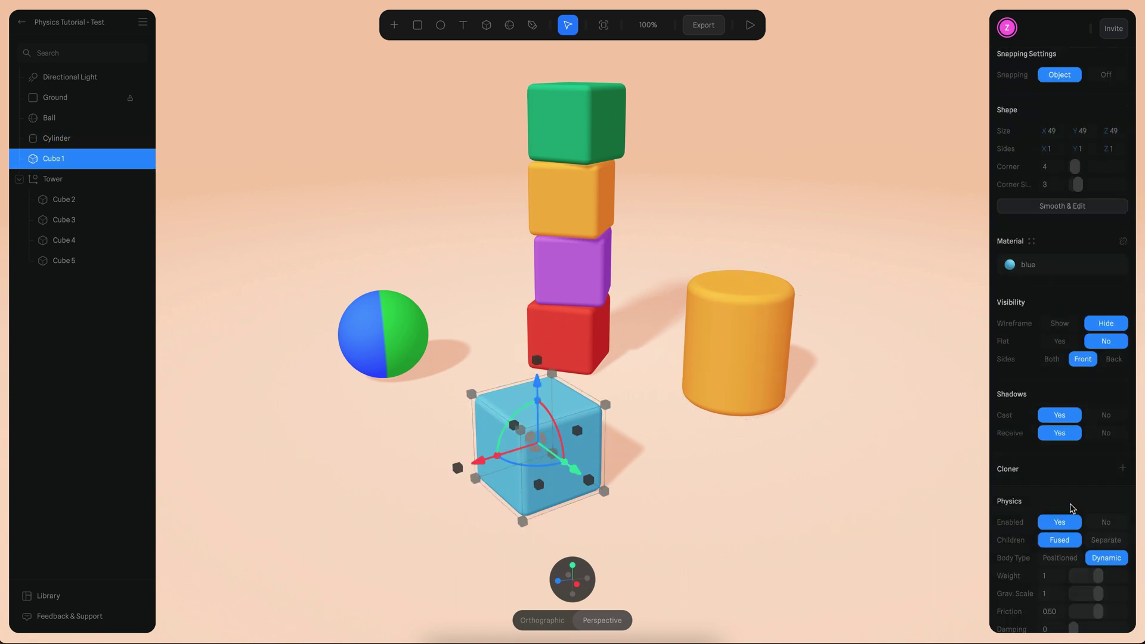
{"action": "left_click", "coordinate": [595, 232]}
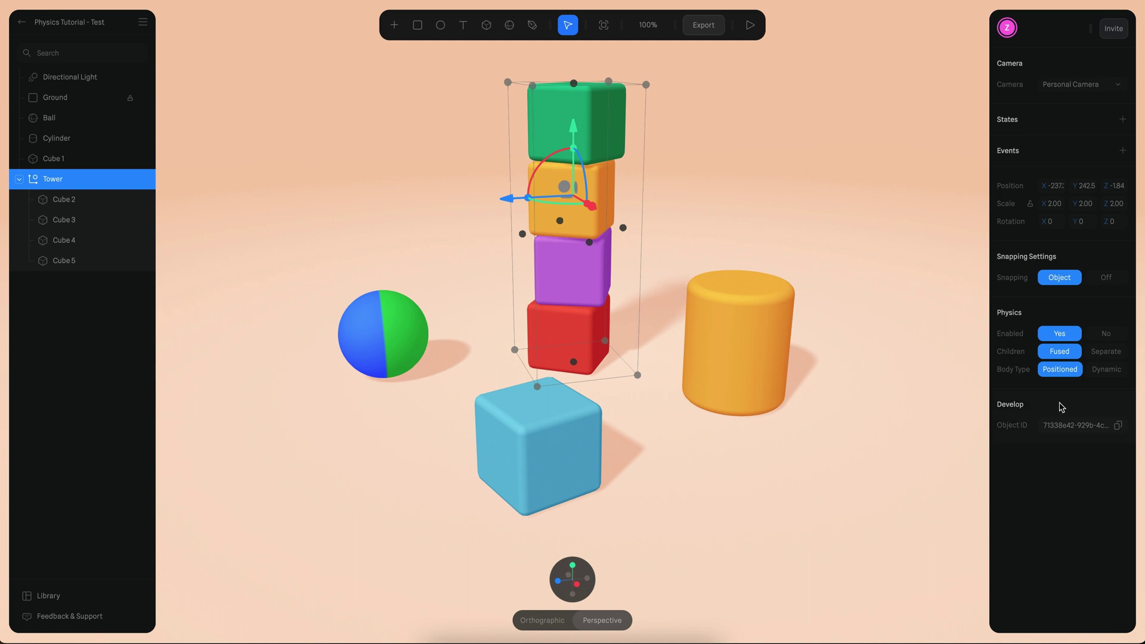
{"action": "left_click", "coordinate": [1108, 370]}
- Raise the cylinder and the blue cube above the ground, the cube to about Y 168.5, and tilt both
{"action": "left_click", "coordinate": [743, 334]}
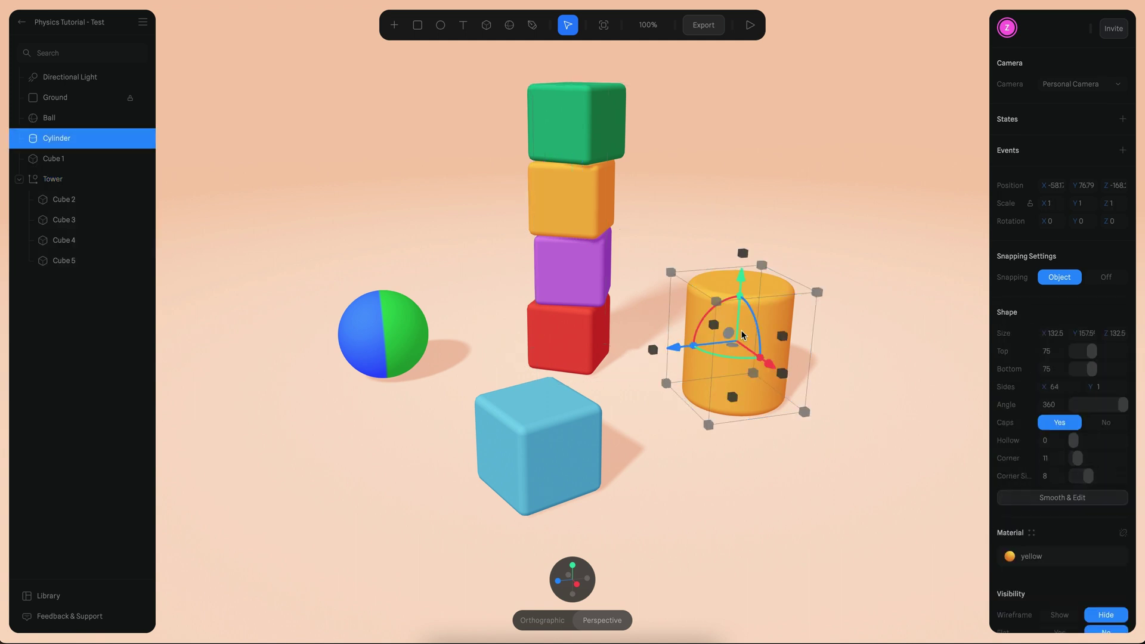
{"action": "left_click_drag", "start_coordinate": [747, 279], "coordinate": [743, 203]}
{"action": "left_click", "coordinate": [534, 399]}
{"action": "left_click_drag", "start_coordinate": [539, 364], "coordinate": [573, 281]}
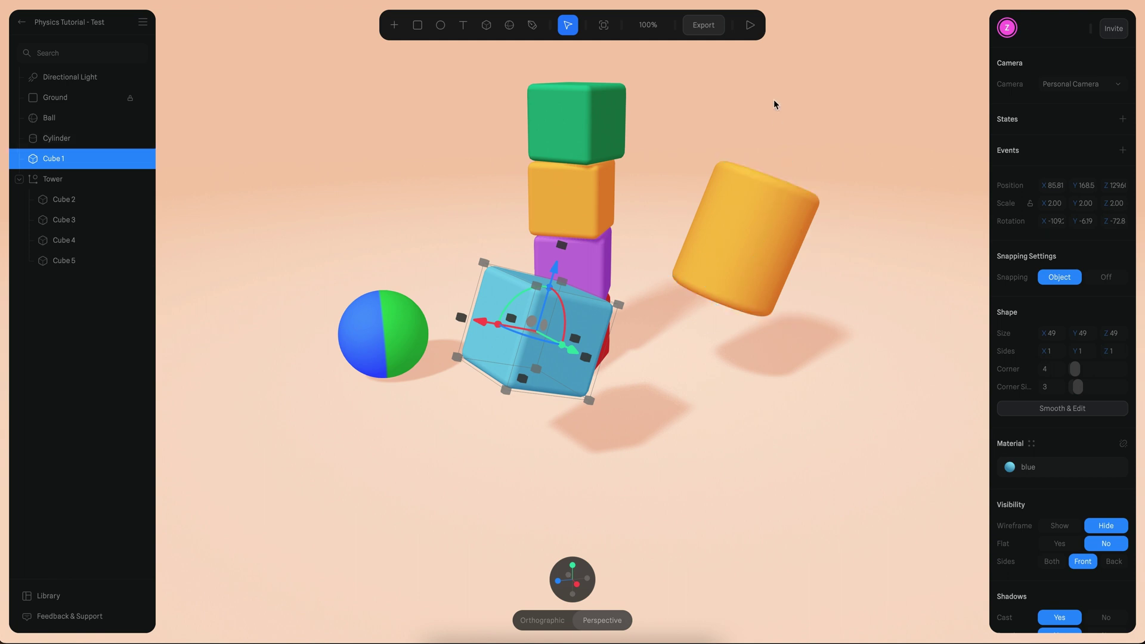
- Play the simulation to check how the raised cylinder and blue cube fall, and exit the preview
{"action": "left_click", "coordinate": [751, 26]}
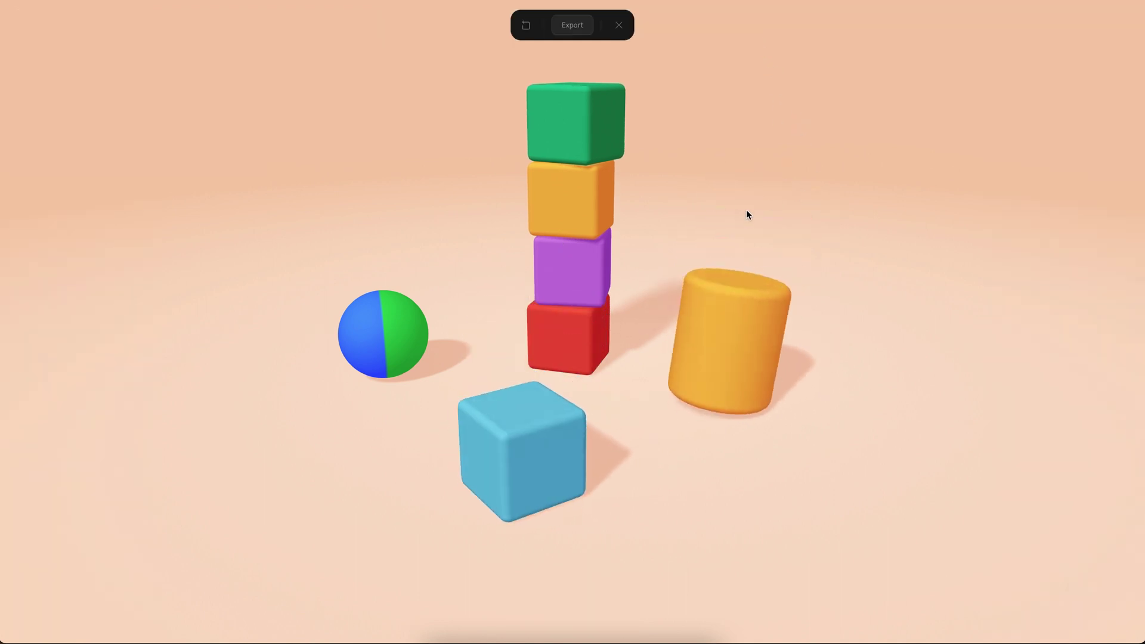
{"action": "left_click_drag", "start_coordinate": [820, 256], "coordinate": [865, 301]}
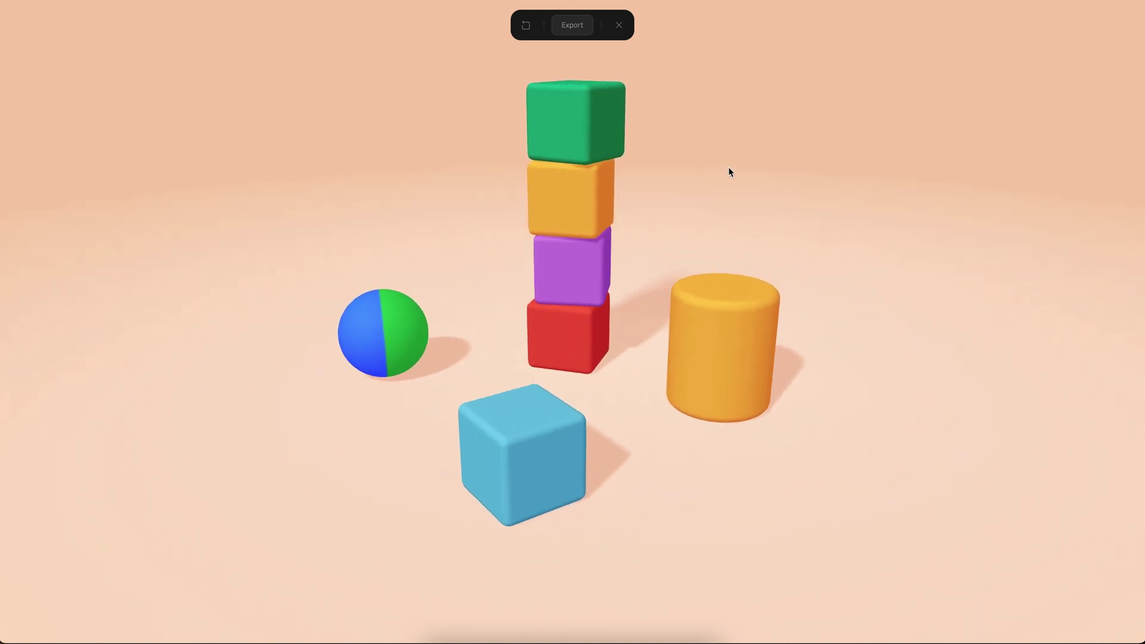
{"action": "left_click", "coordinate": [620, 26]}
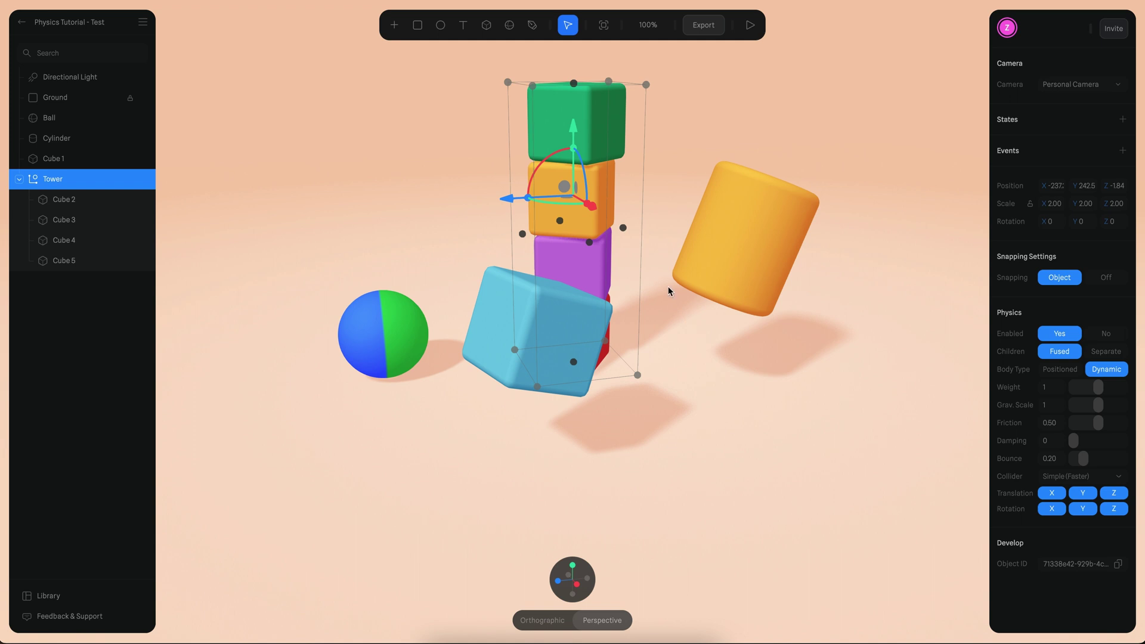
- Raise the Tower group to about Y 280, tilt it about -21° around X, and play the scene to check its fall
{"action": "mouse_move", "coordinate": [577, 135]}
{"action": "left_mouse_down"}
{"action": "mouse_move", "coordinate": [578, 101]}
{"action": "mouse_move", "coordinate": [560, 124]}
{"action": "mouse_move", "coordinate": [570, 125]}
{"action": "left_mouse_up"}
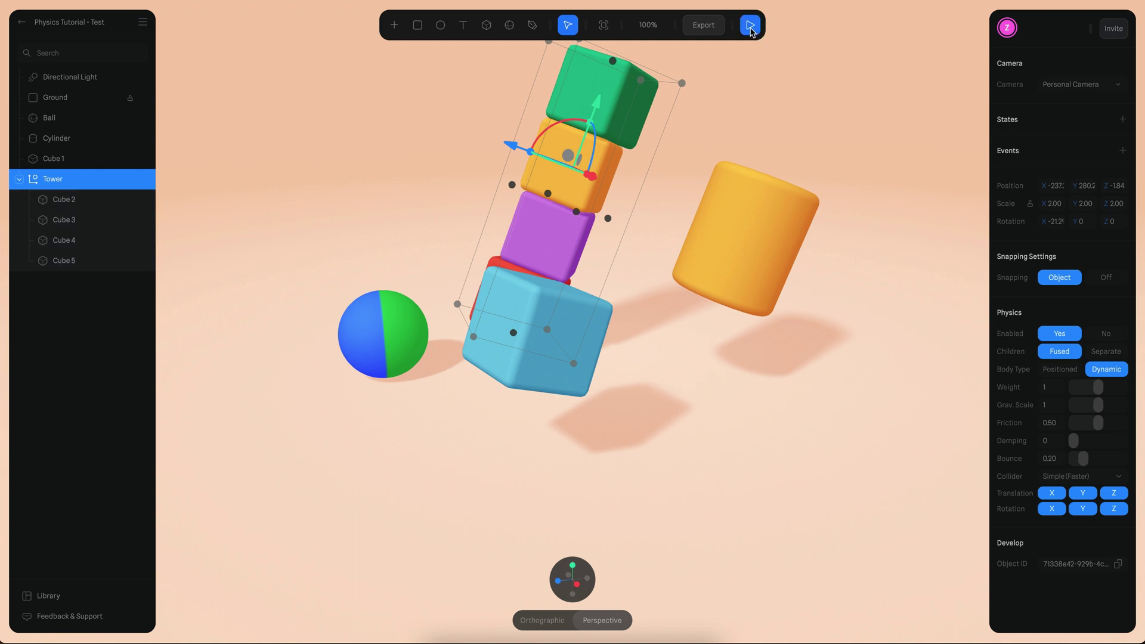
{"action": "left_click", "coordinate": [751, 25]}
{"action": "left_click_drag", "start_coordinate": [624, 273], "coordinate": [783, 267]}
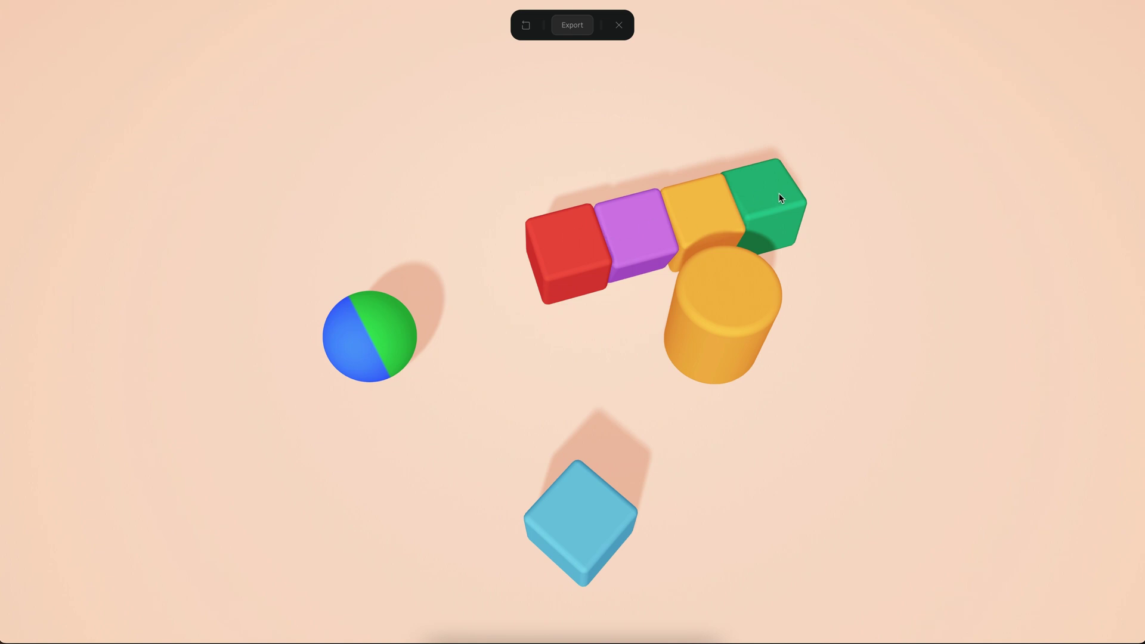
{"action": "key", "text": "Escape"}
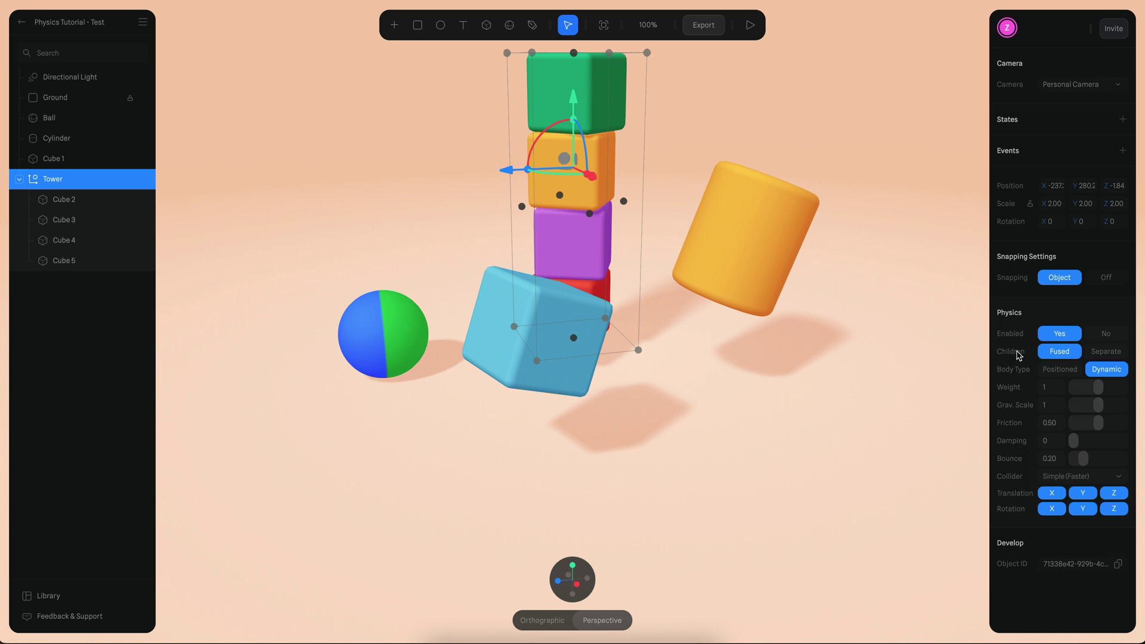
- Set the Tower group's physics children to Separate and the body type of Cube 2 through Cube 5 to Dynamic
{"action": "left_click", "coordinate": [1104, 353]}
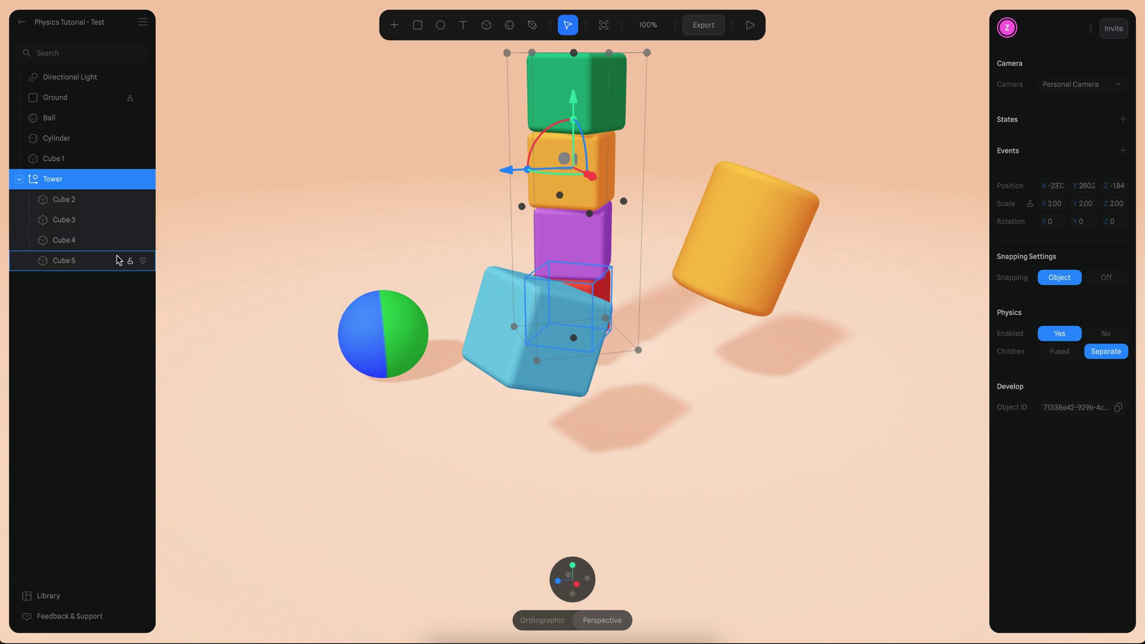
{"action": "left_click", "coordinate": [87, 199]}
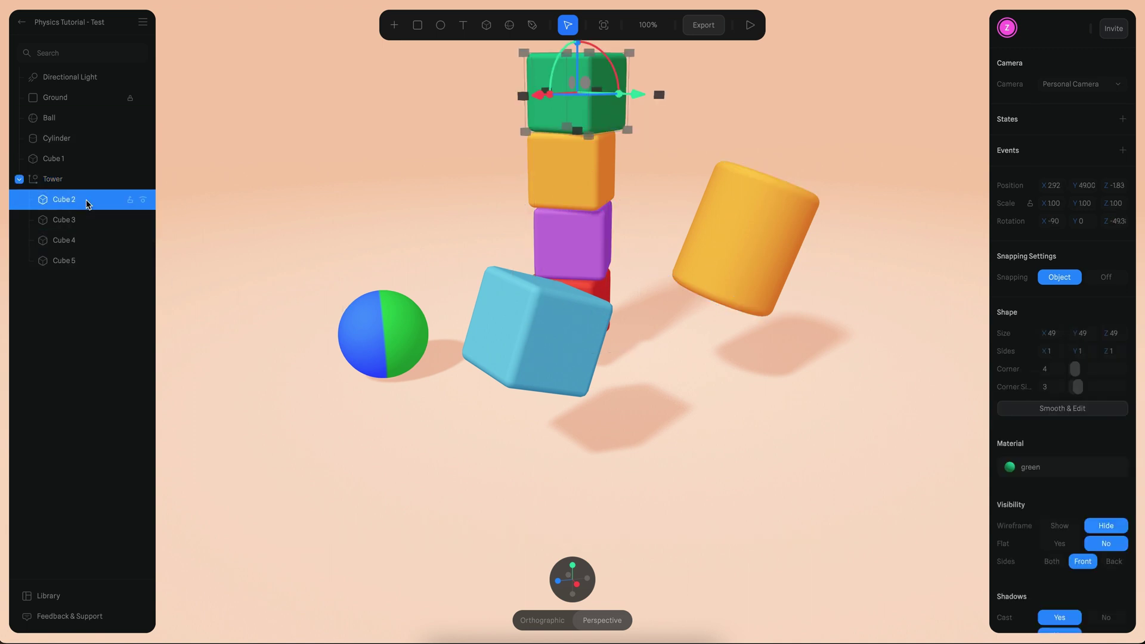
{"action": "left_click", "coordinate": [80, 265], "text": "shift"}
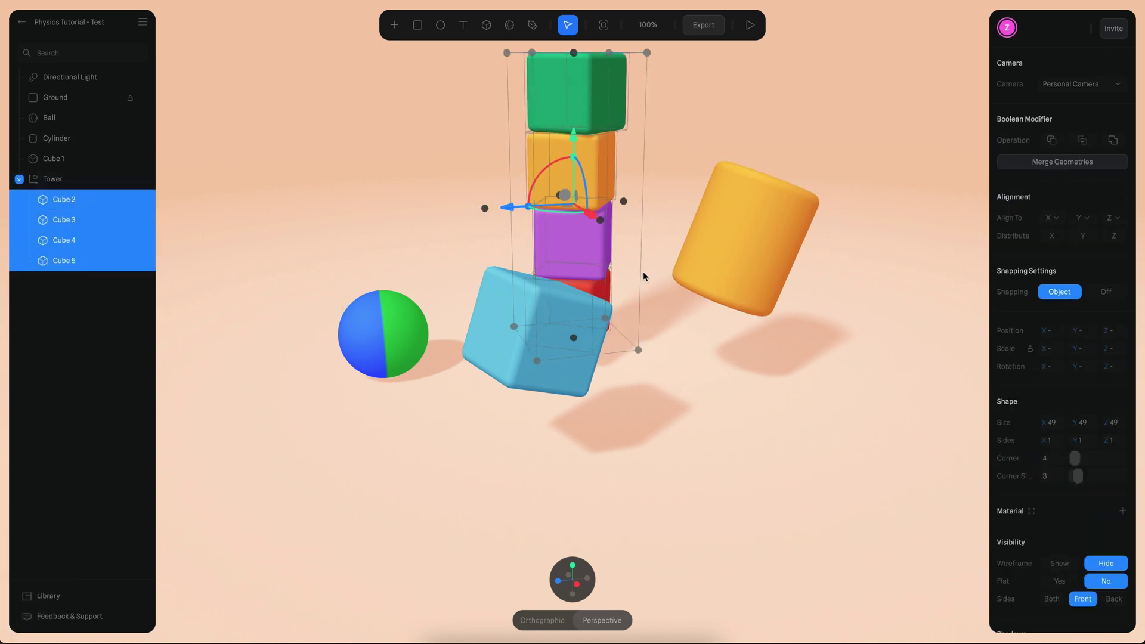
{"action": "scroll", "coordinate": [1029, 411], "scroll_direction": "down", "scroll_amount": 3}
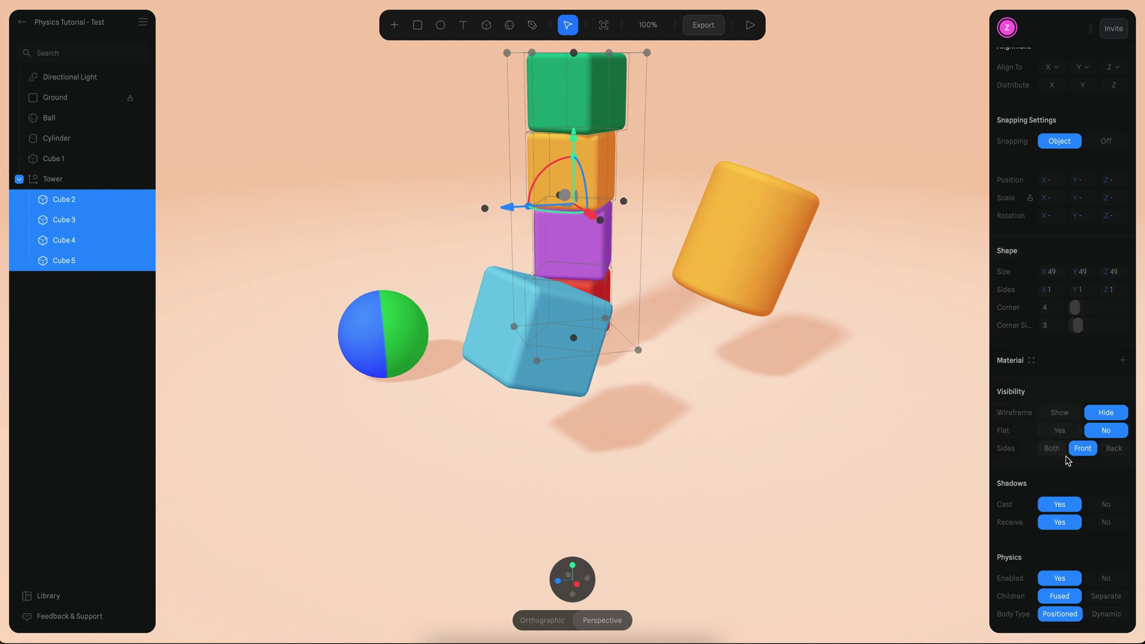
{"action": "left_click", "coordinate": [1106, 613]}
{"action": "scroll", "coordinate": [1076, 516], "scroll_direction": "down", "scroll_amount": 2}
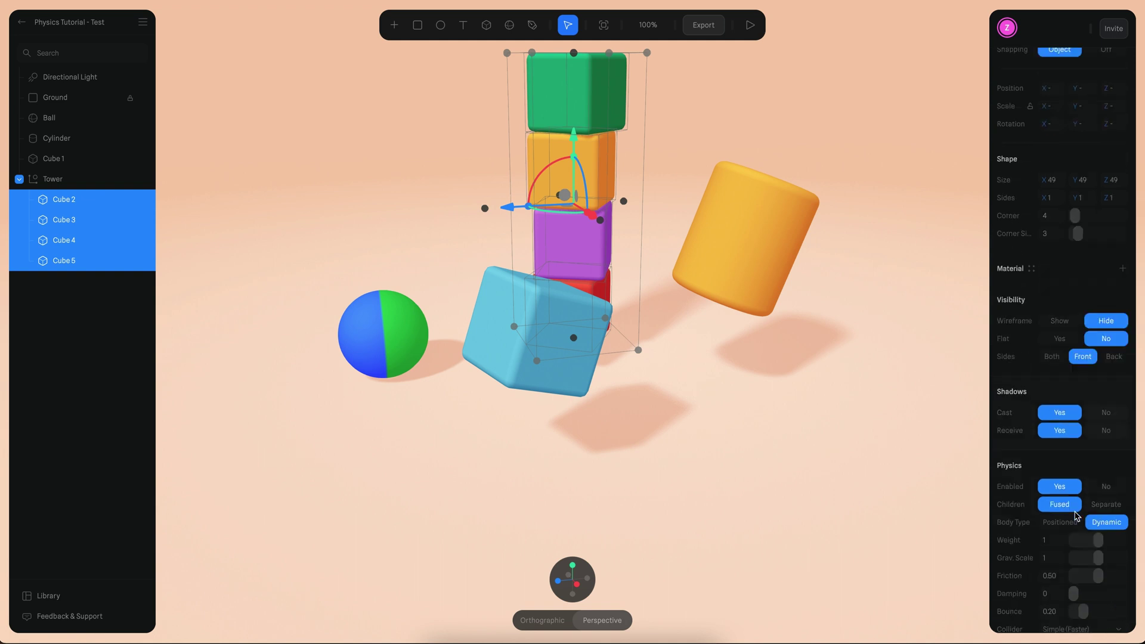
{"action": "scroll", "coordinate": [1077, 516], "scroll_direction": "down", "scroll_amount": 1}
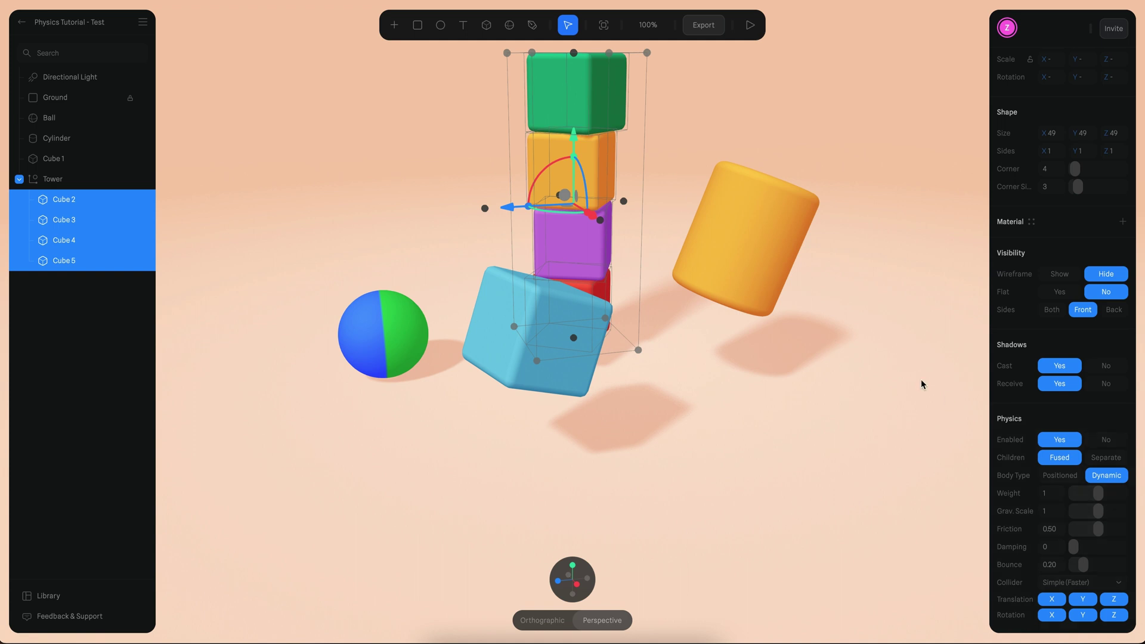
- Raise the Tower group to about Y 301 and tilt it about -11° around X
{"action": "left_click", "coordinate": [681, 110]}
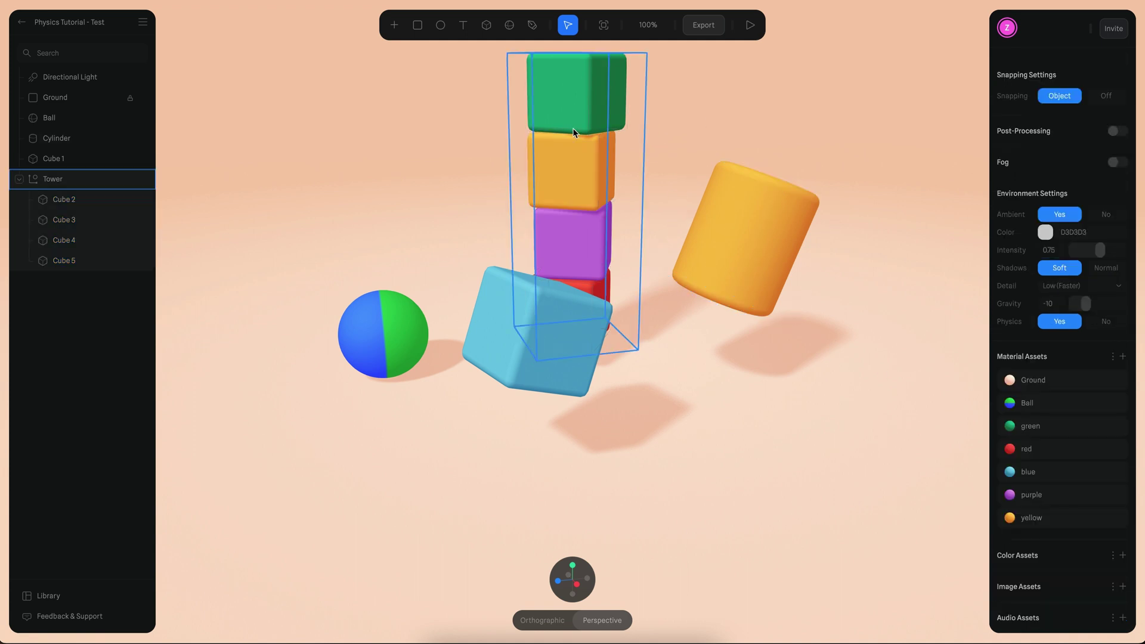
{"action": "left_click", "coordinate": [595, 131]}
{"action": "left_click_drag", "start_coordinate": [596, 132], "coordinate": [591, 93]}
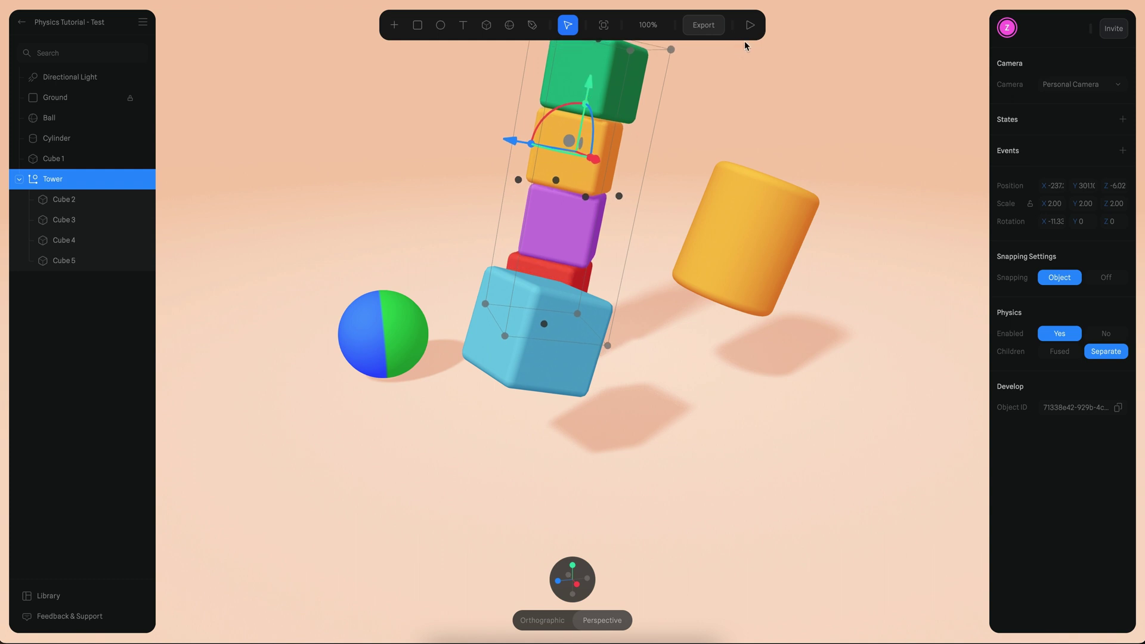
- Play the simulation to check how the tower's separate cubes fall, view them from above, and exit the preview
{"action": "left_click", "coordinate": [752, 25]}
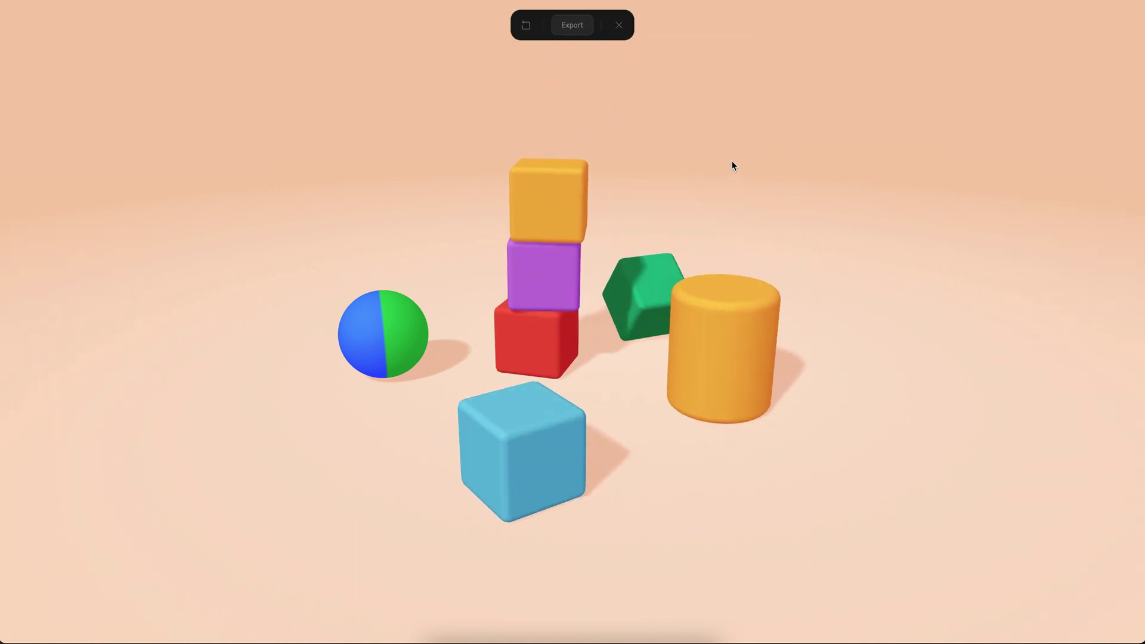
{"action": "left_click_drag", "start_coordinate": [703, 191], "coordinate": [696, 248]}
{"action": "key", "text": "Escape"}
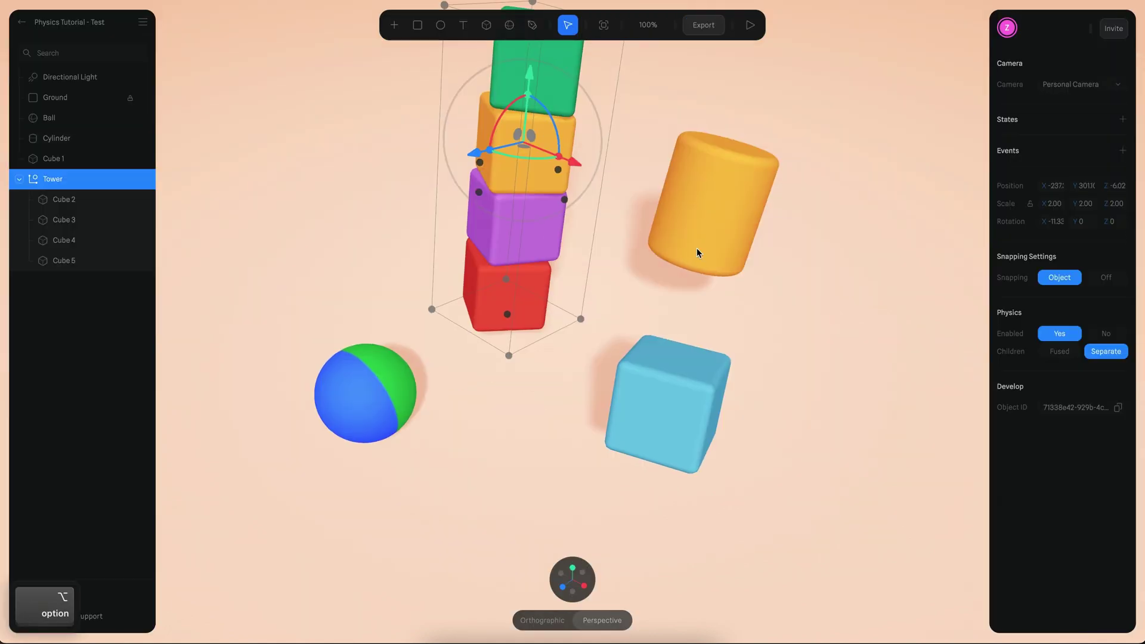
- Tilt the Tower group to about -28.9° around X and play the scene to check how its separate cubes fall
{"action": "left_click_drag", "start_coordinate": [520, 108], "coordinate": [800, 266]}
{"action": "left_click", "coordinate": [749, 25]}
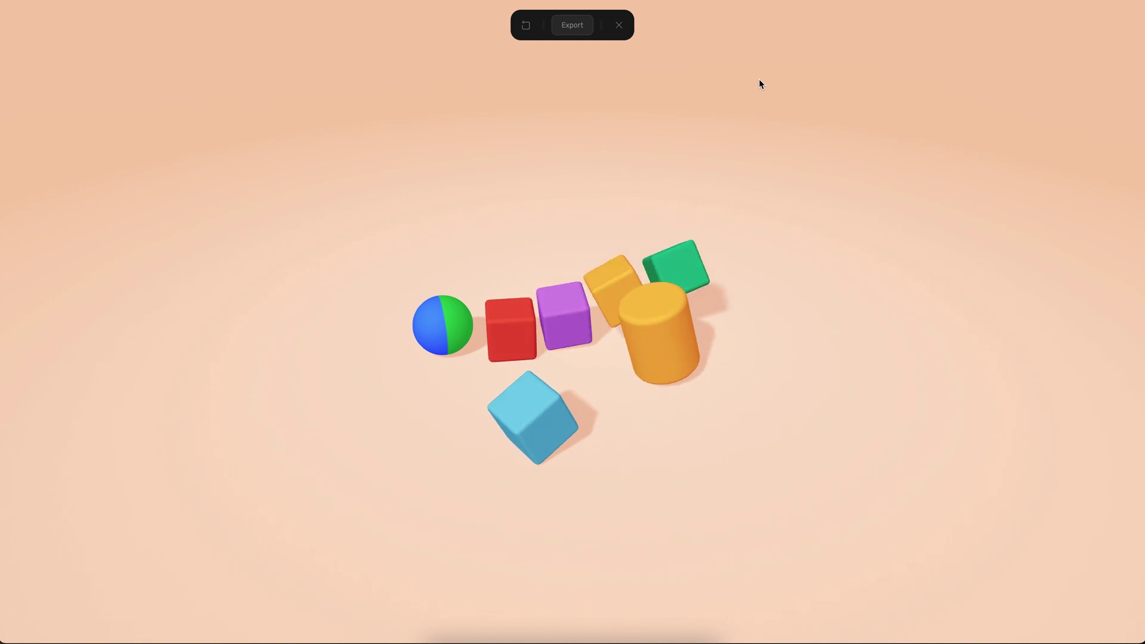
{"action": "key", "text": "Escape"}
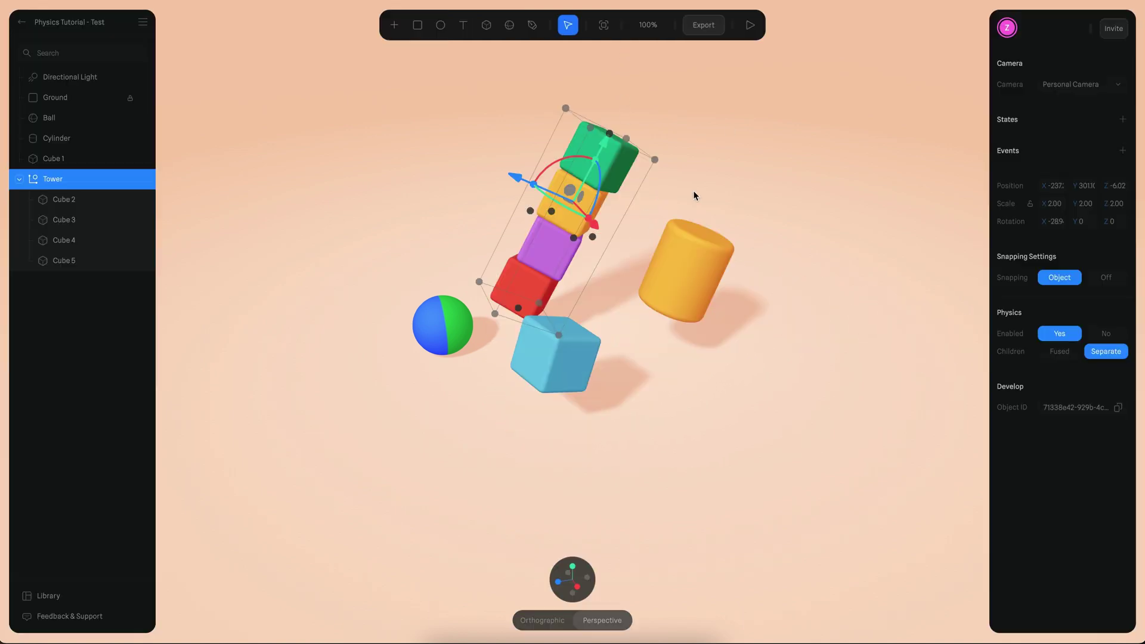
- Add an event to the Ball and set its type to Game Controls
{"action": "left_click", "coordinate": [438, 336]}
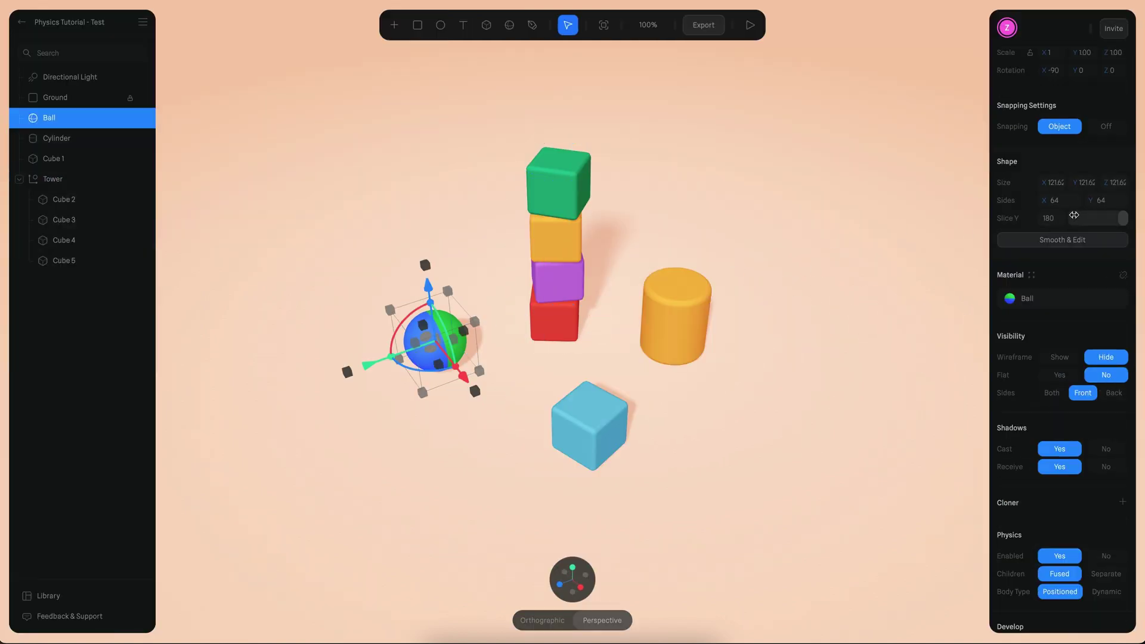
{"action": "scroll", "coordinate": [1074, 215], "scroll_direction": "up", "scroll_amount": 3}
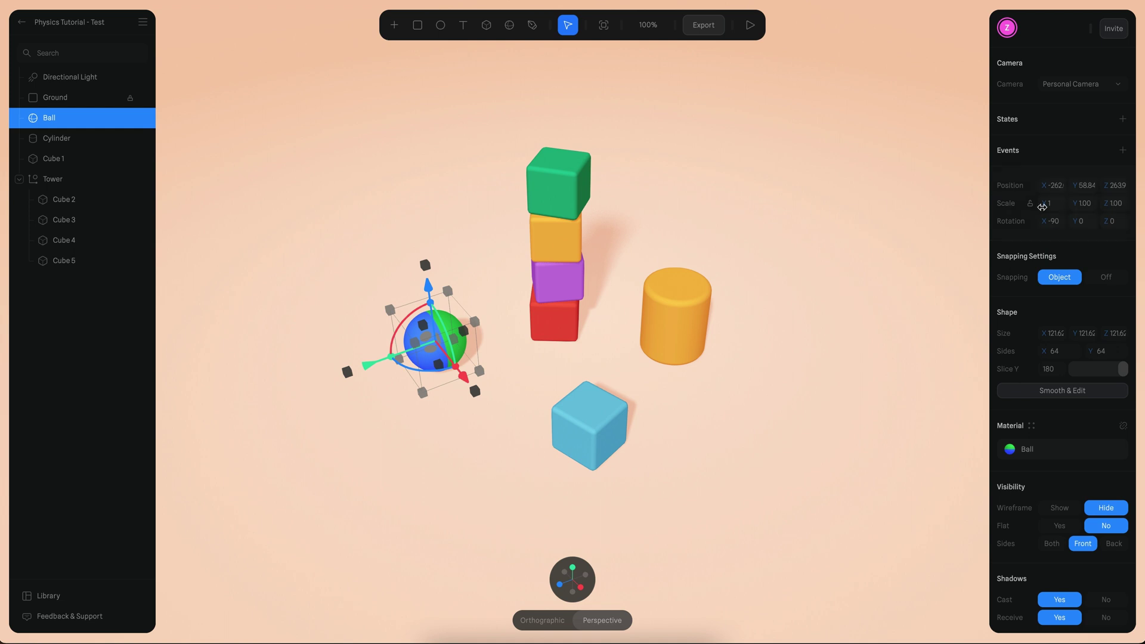
{"action": "left_click", "coordinate": [1122, 151]}
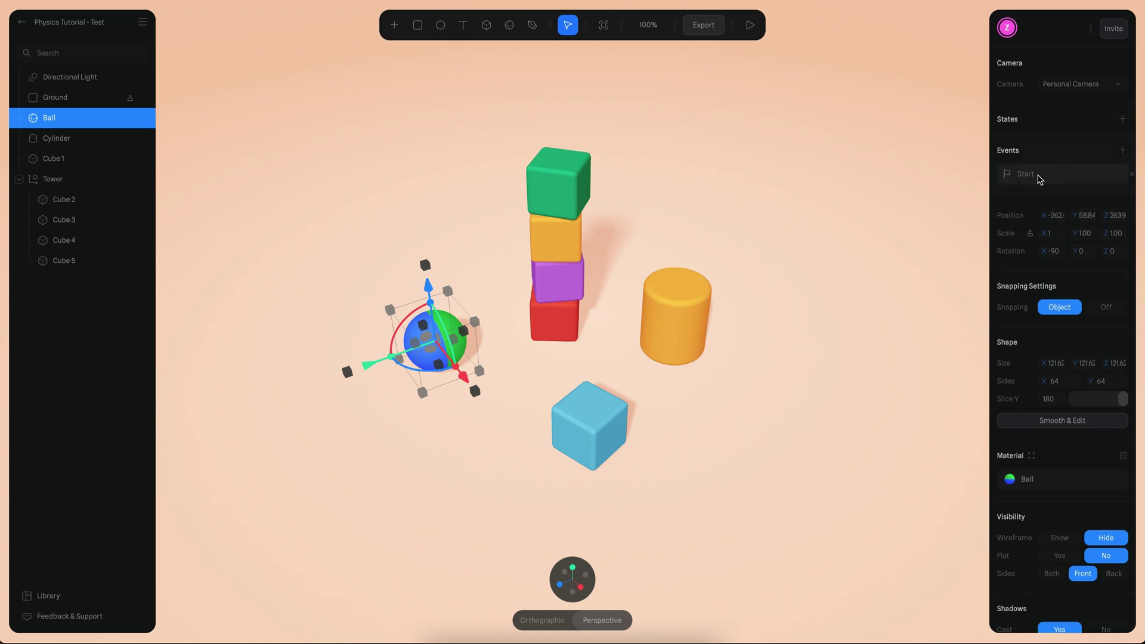
{"action": "left_click", "coordinate": [1038, 174]}
{"action": "left_click", "coordinate": [866, 102]}
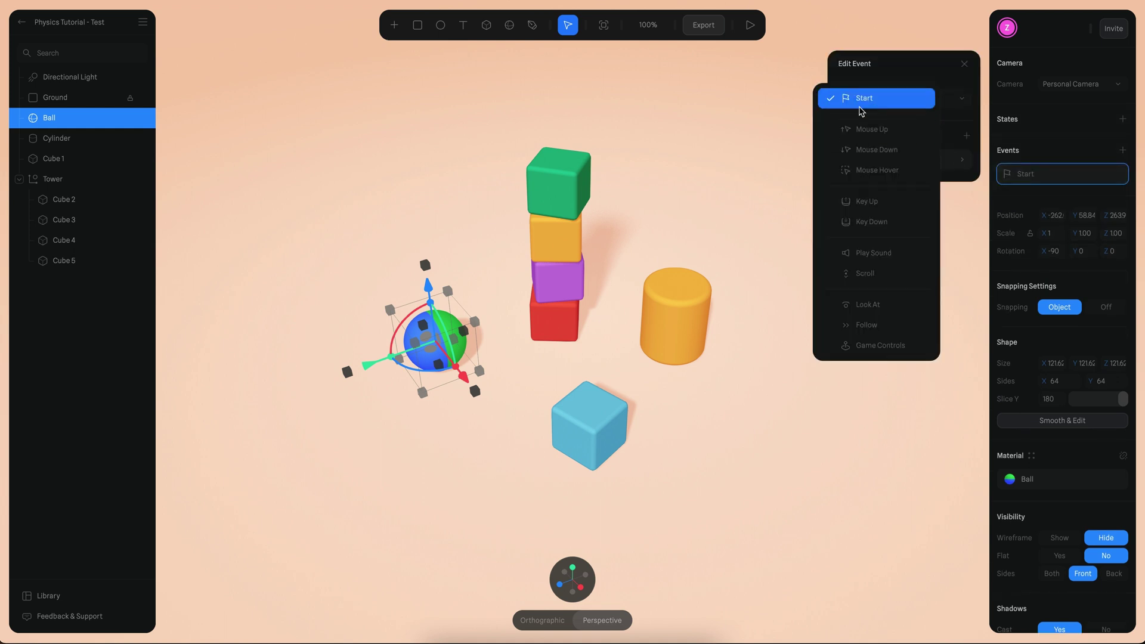
{"action": "left_click", "coordinate": [867, 347]}
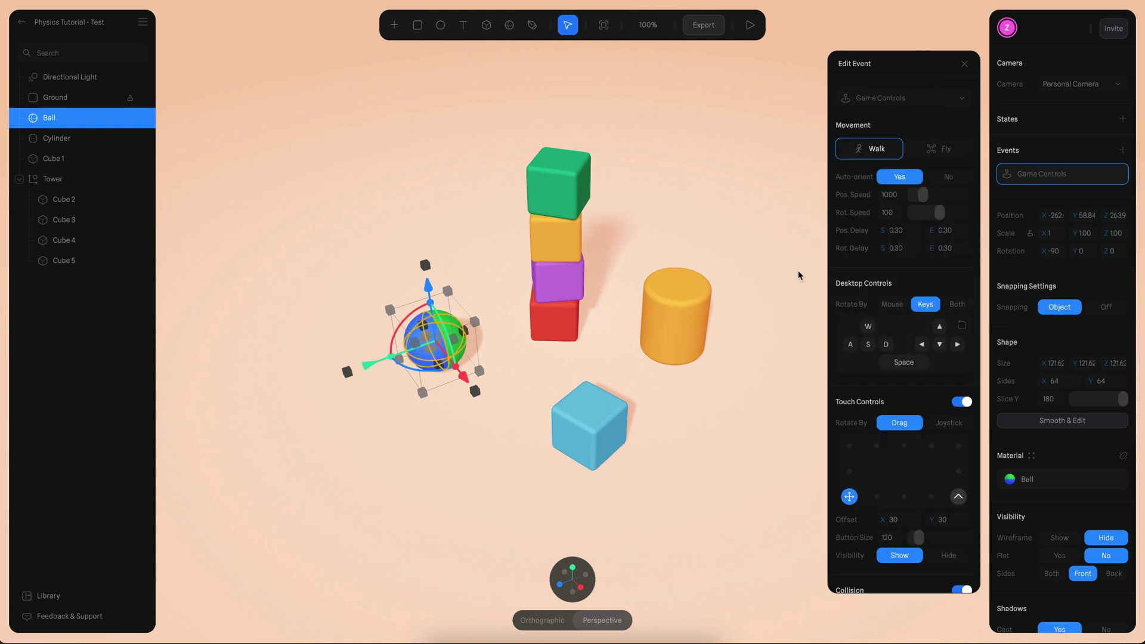
{"action": "left_click", "coordinate": [712, 209]}
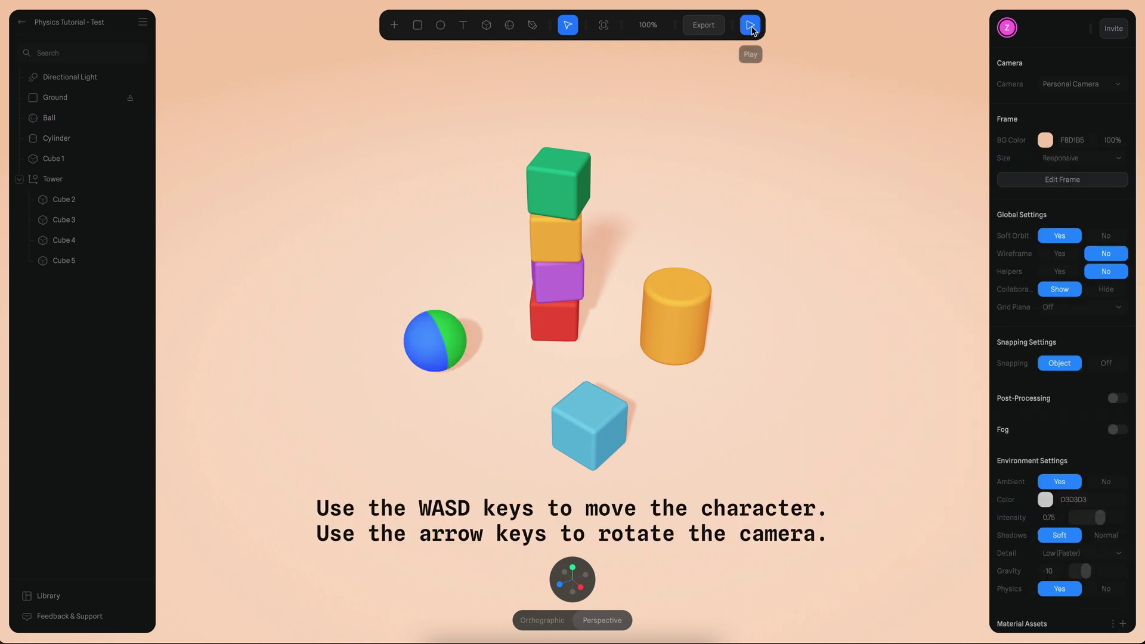
- Play the scene and steer the ball into the tower, the blue cube and the cylinder to test the collisions
{"action": "left_click", "coordinate": [750, 25]}
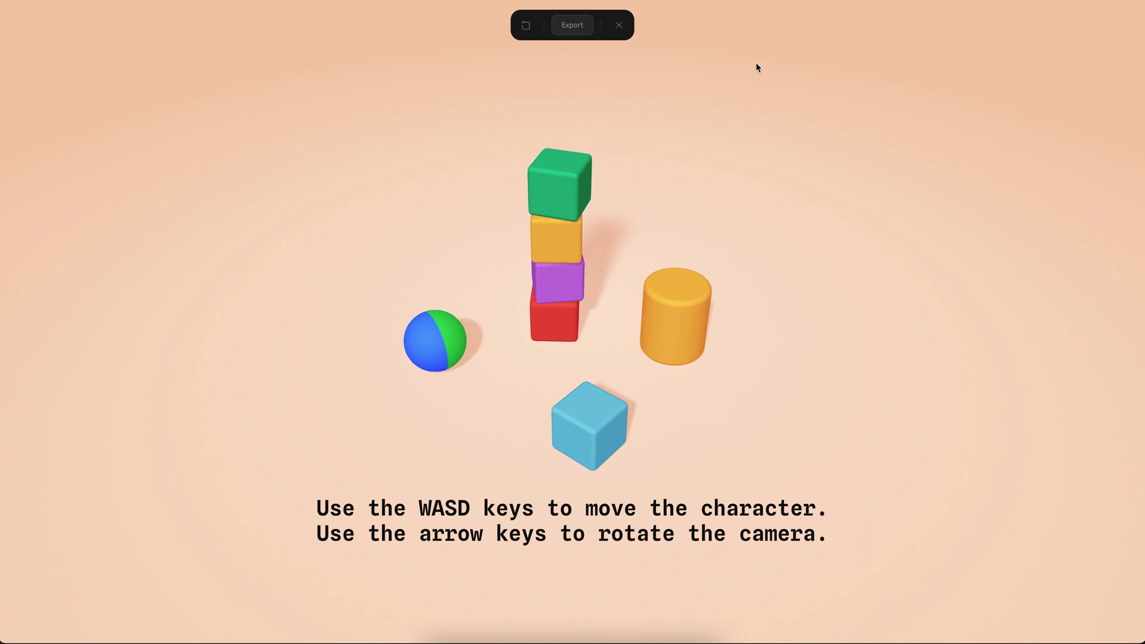
{"action": "key", "text": "d"}
{"action": "key", "text": "w"}
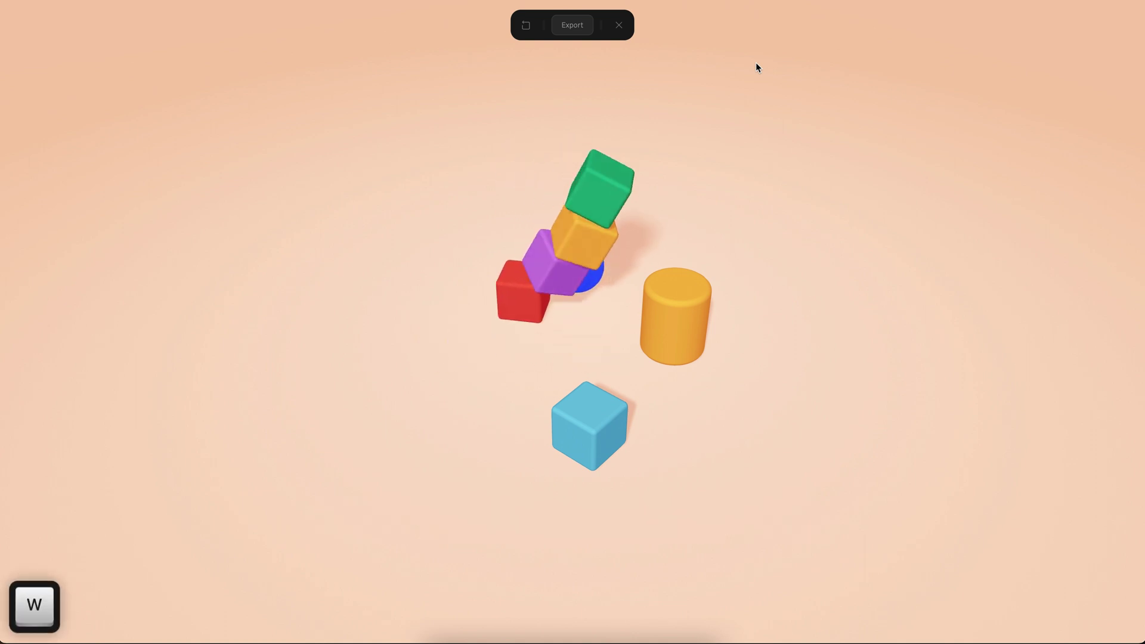
{"action": "key", "text": "s"}
{"action": "key", "text": "d"}
{"action": "key", "text": "a"}
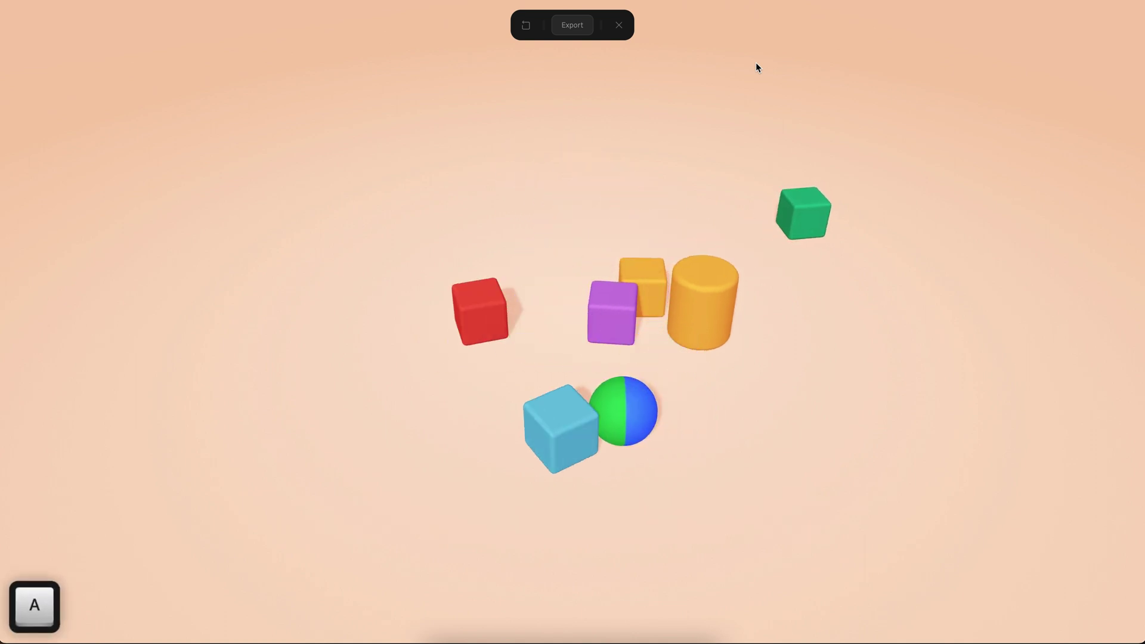
{"action": "key", "text": "w"}
{"action": "key", "text": "a"}
{"action": "key", "text": "s"}
{"action": "key", "text": "d"}
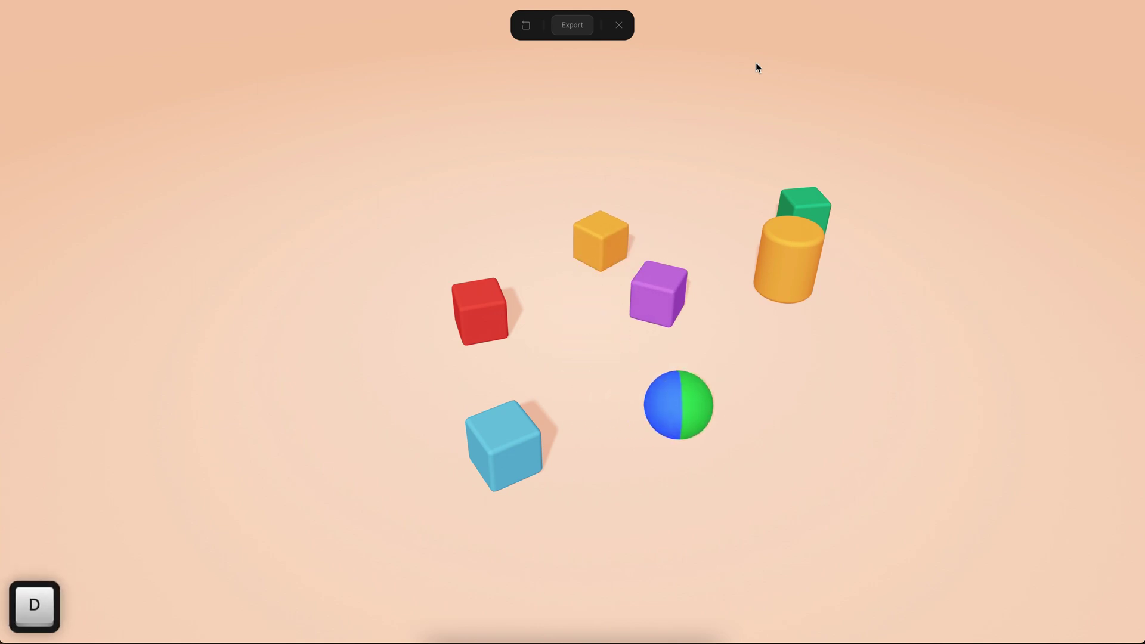
{"action": "key", "text": "a"}
{"action": "key", "text": "d"}
{"action": "key", "text": "a"}
- Restart the simulation, test the ball's movement in all directions and the camera rotation, and exit the preview
{"action": "key", "text": "r"}
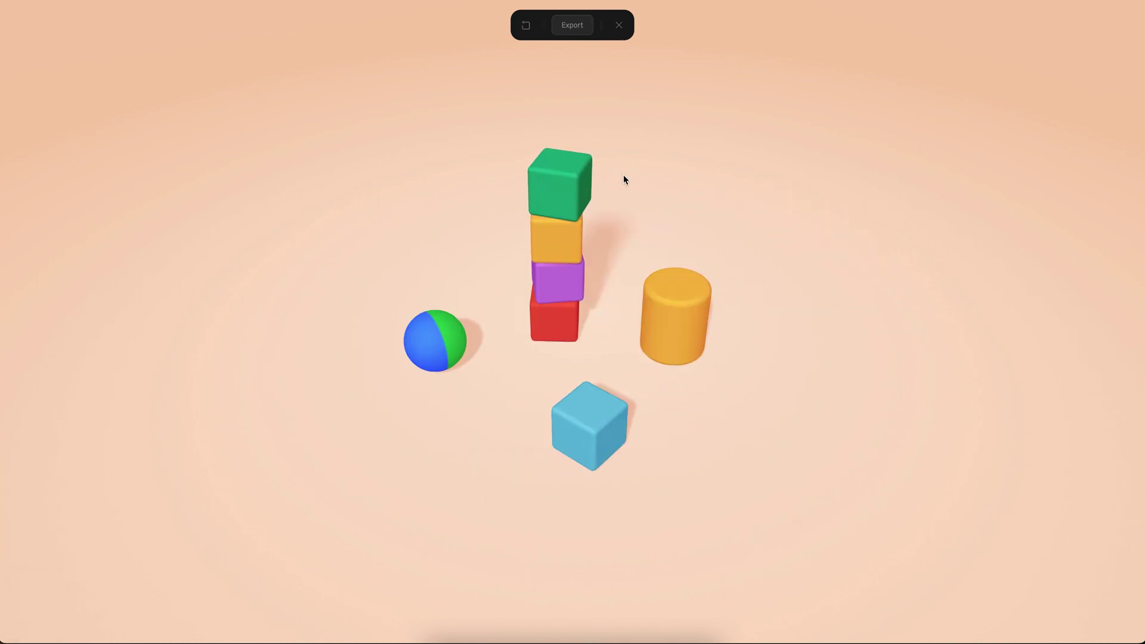
{"action": "key", "text": "w"}
{"action": "key", "text": "s"}
{"action": "key", "text": "a"}
{"action": "key", "text": "d"}
{"action": "key", "text": "Right"}
{"action": "key", "text": "Escape"}
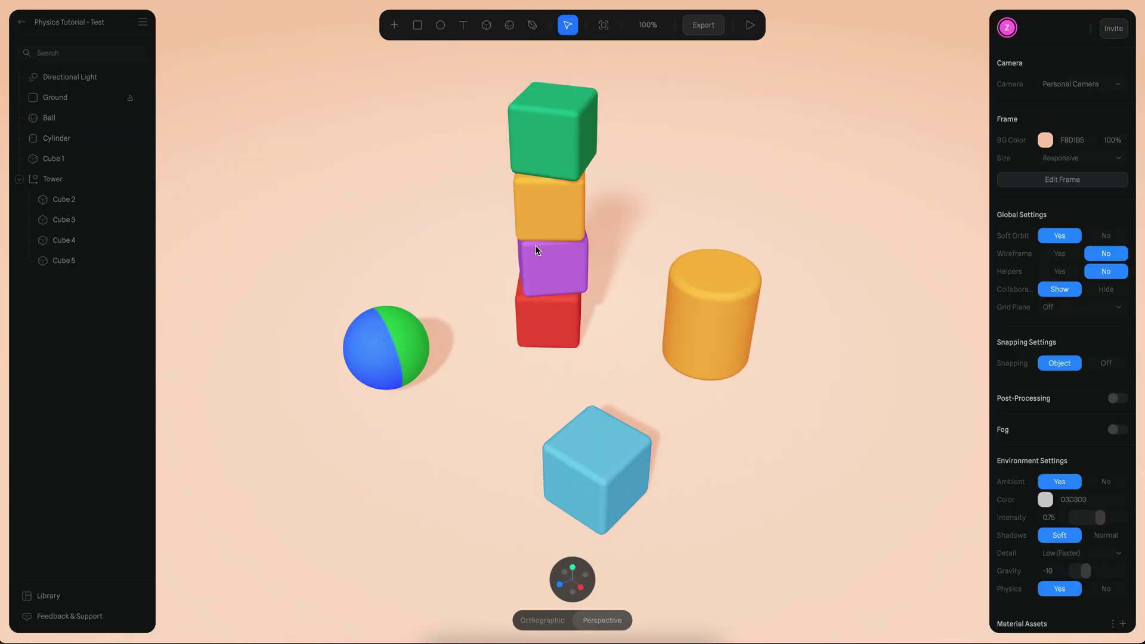
- Raise the Cylinder to about Y 252 and play the scene to check its drop onto the ground
{"action": "left_click", "coordinate": [696, 271]}
{"action": "scroll", "coordinate": [1029, 391], "scroll_direction": "down", "scroll_amount": 7}
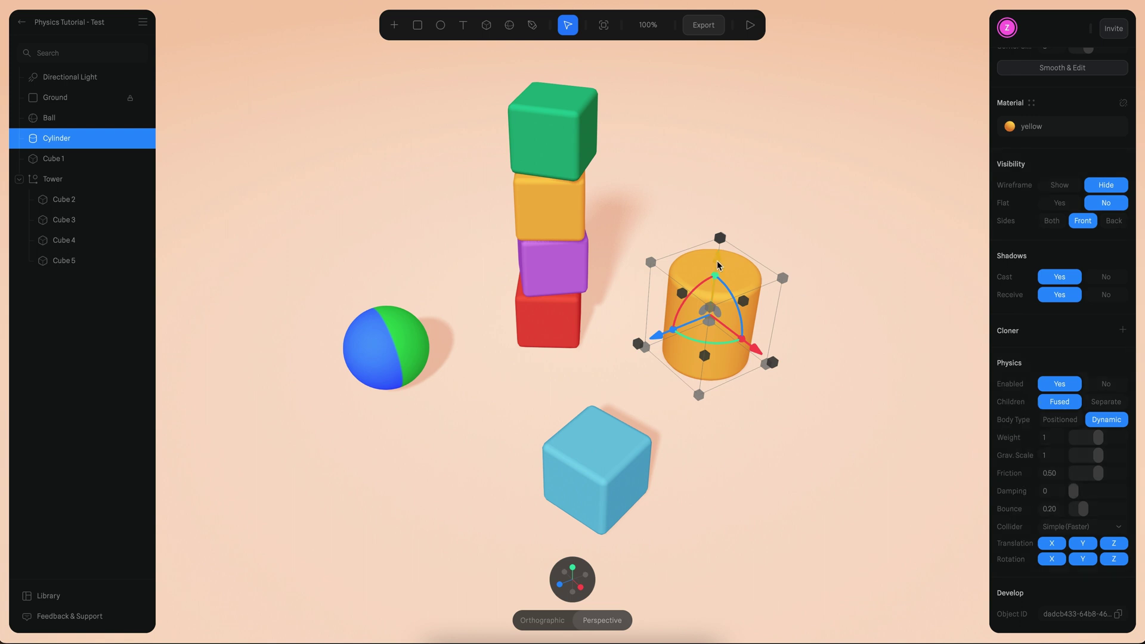
{"action": "left_click_drag", "start_coordinate": [718, 265], "coordinate": [724, 145]}
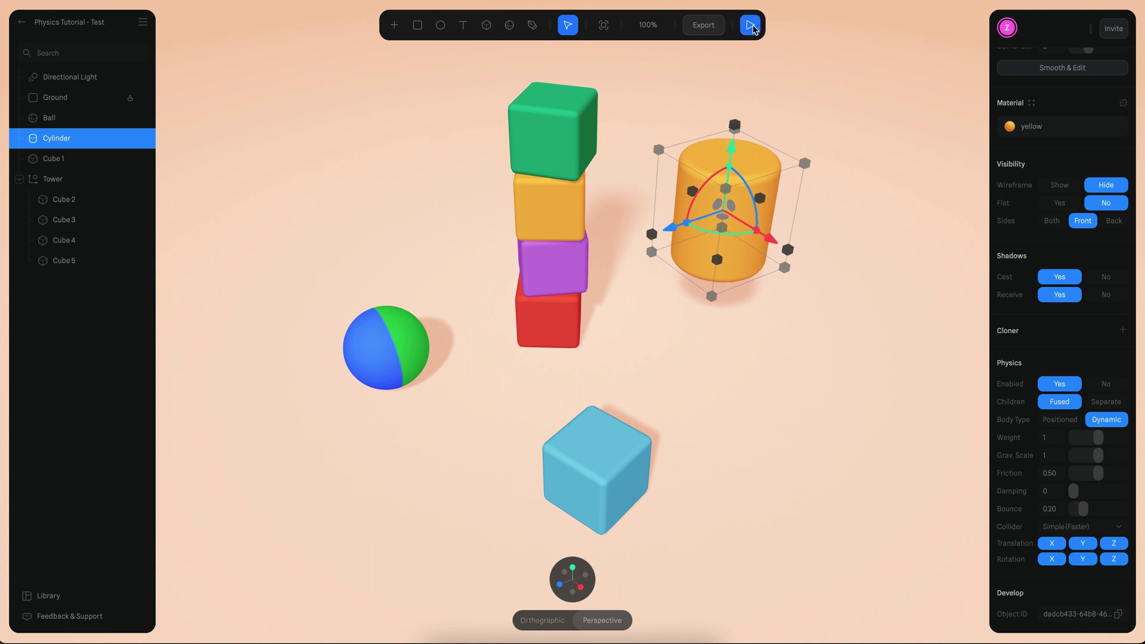
{"action": "left_click", "coordinate": [751, 25]}
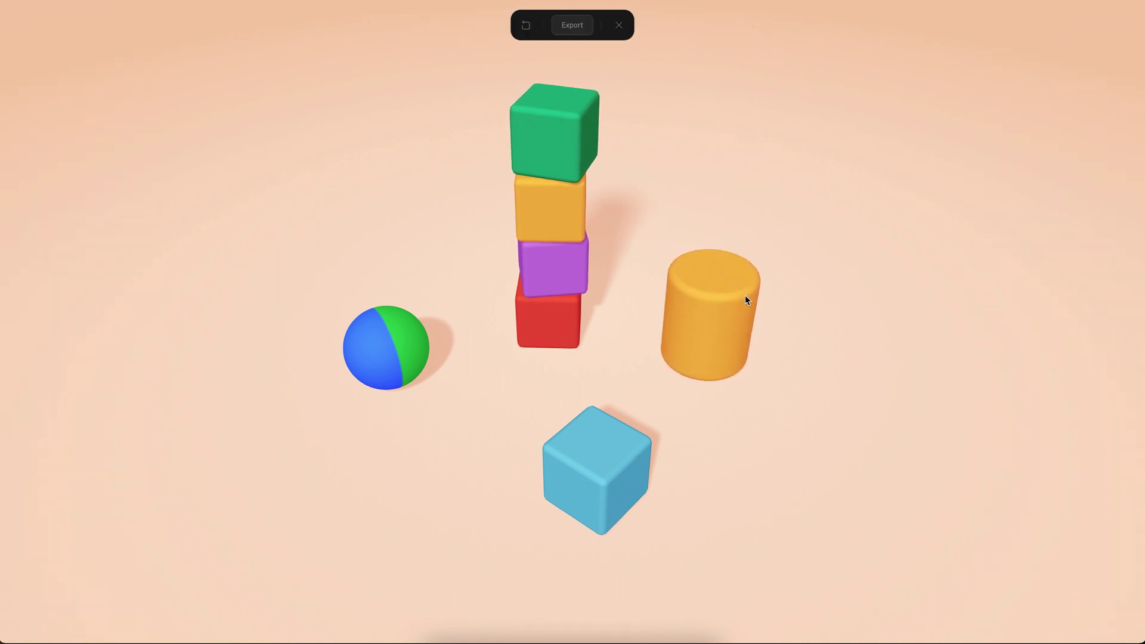
{"action": "key", "text": "Escape"}
- Set the Cylinder's physics bounce to 1 and play the scene to check how it rebounds
{"action": "scroll", "coordinate": [1026, 387], "scroll_direction": "down", "scroll_amount": 10}
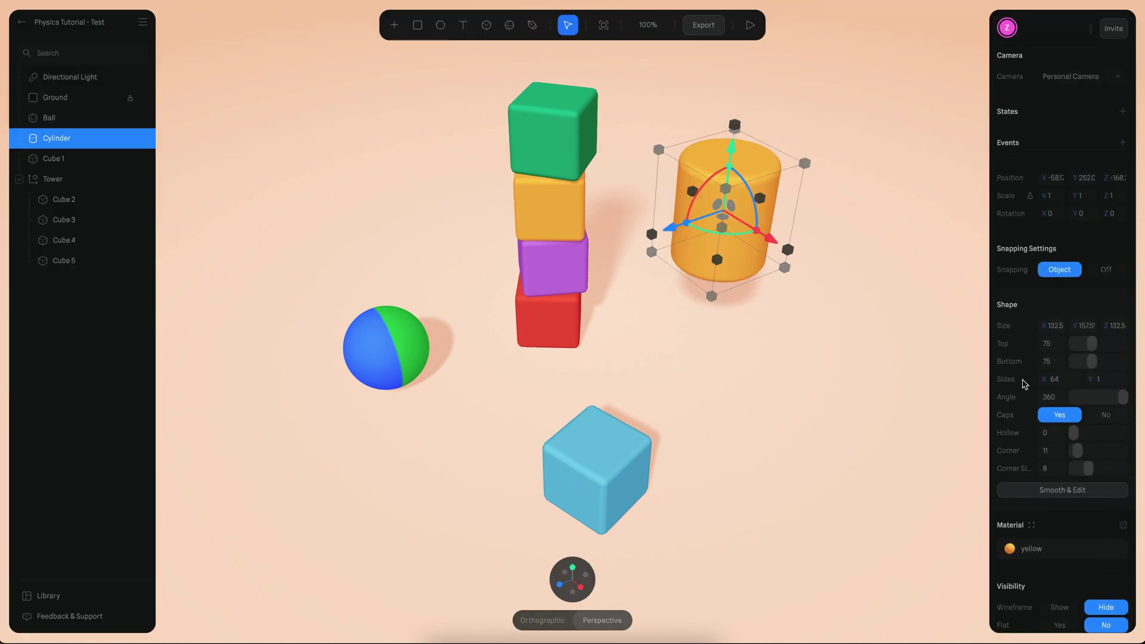
{"action": "left_click_drag", "start_coordinate": [1083, 509], "coordinate": [1138, 511]}
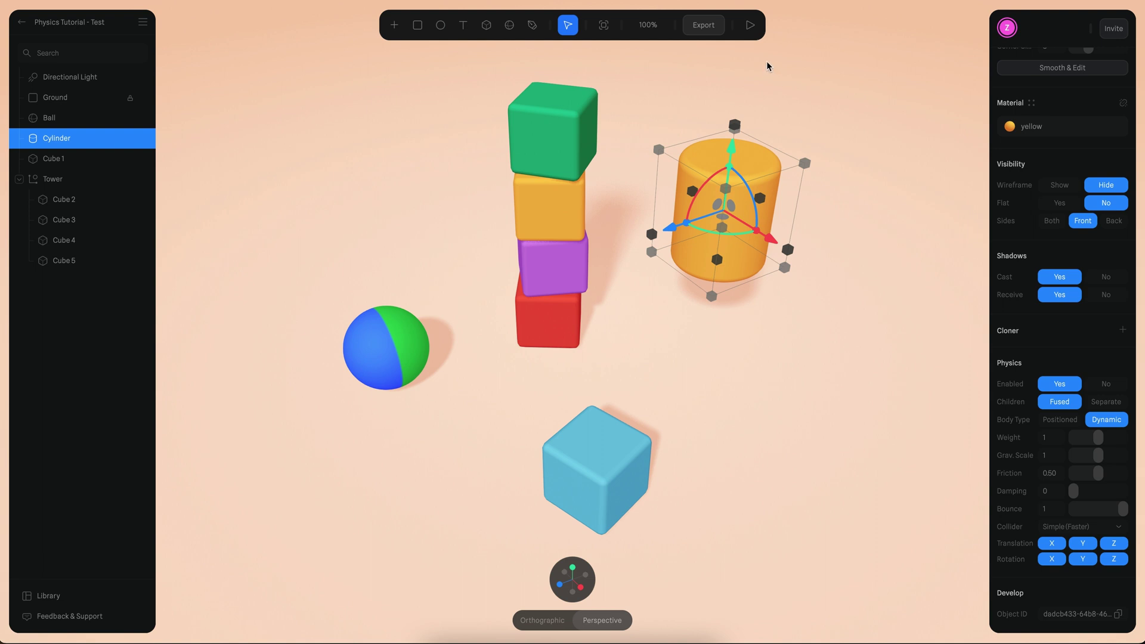
{"action": "left_click", "coordinate": [751, 27]}
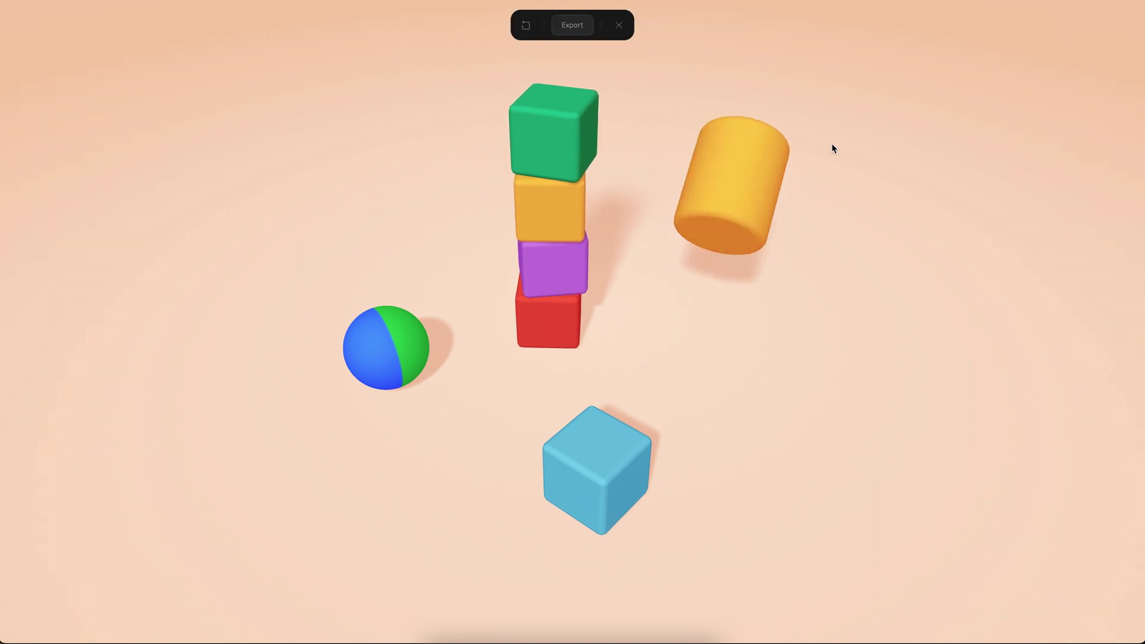
- Set the Cylinder's physics bounce to 0.20
{"action": "scroll", "coordinate": [799, 259], "scroll_direction": "down", "scroll_amount": 5}
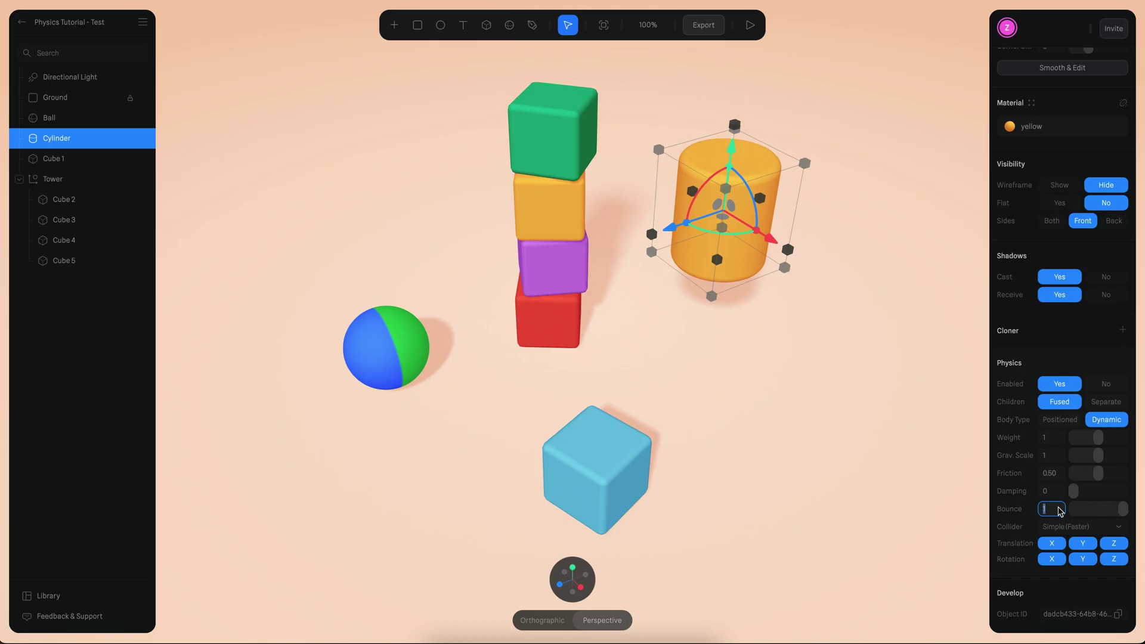
{"action": "type", "text": "2"}
{"action": "key", "text": "Return"}
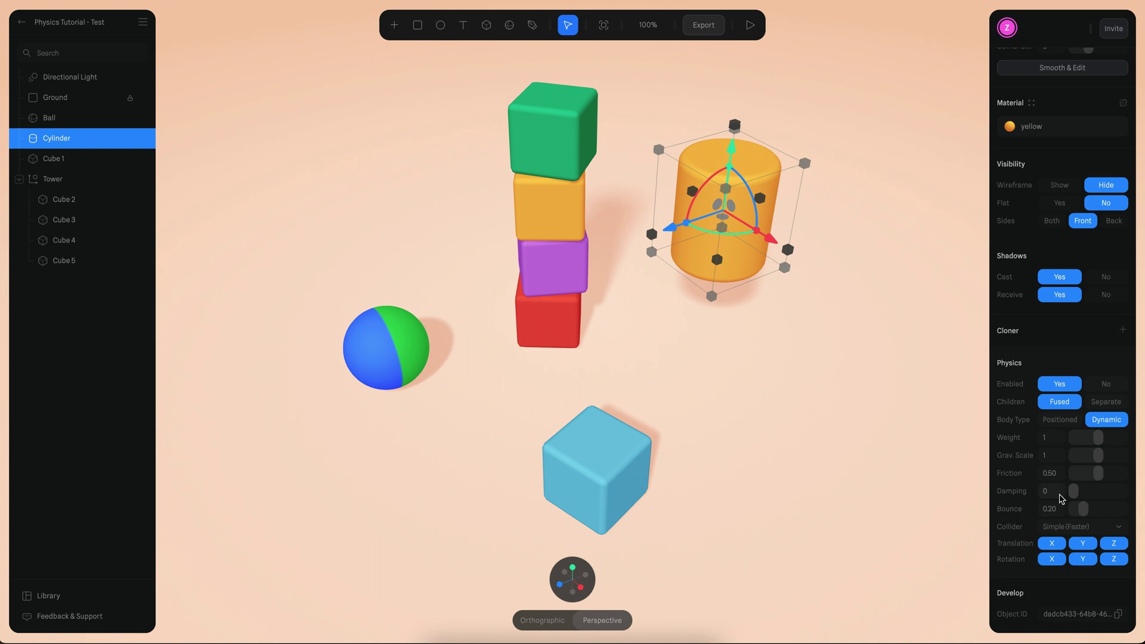
- Set the Cylinder's physics damping to 10, play the scene to check its fall, and exit the preview
{"action": "left_click", "coordinate": [1051, 491]}
{"action": "type", "text": "10"}
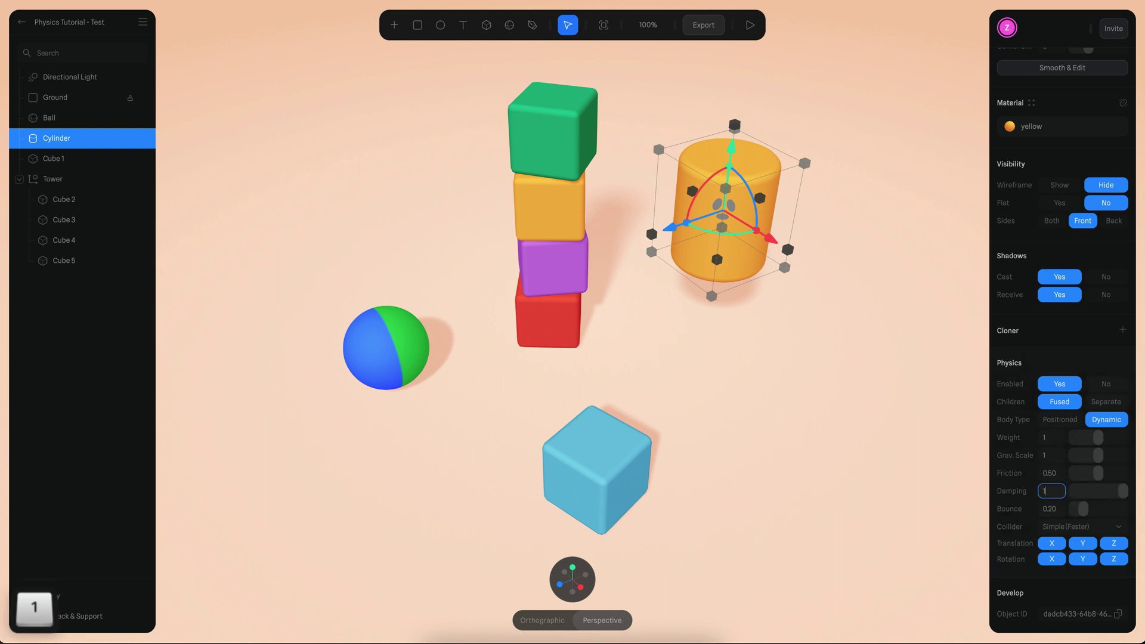
{"action": "key", "text": "Return"}
{"action": "key", "text": "Return"}
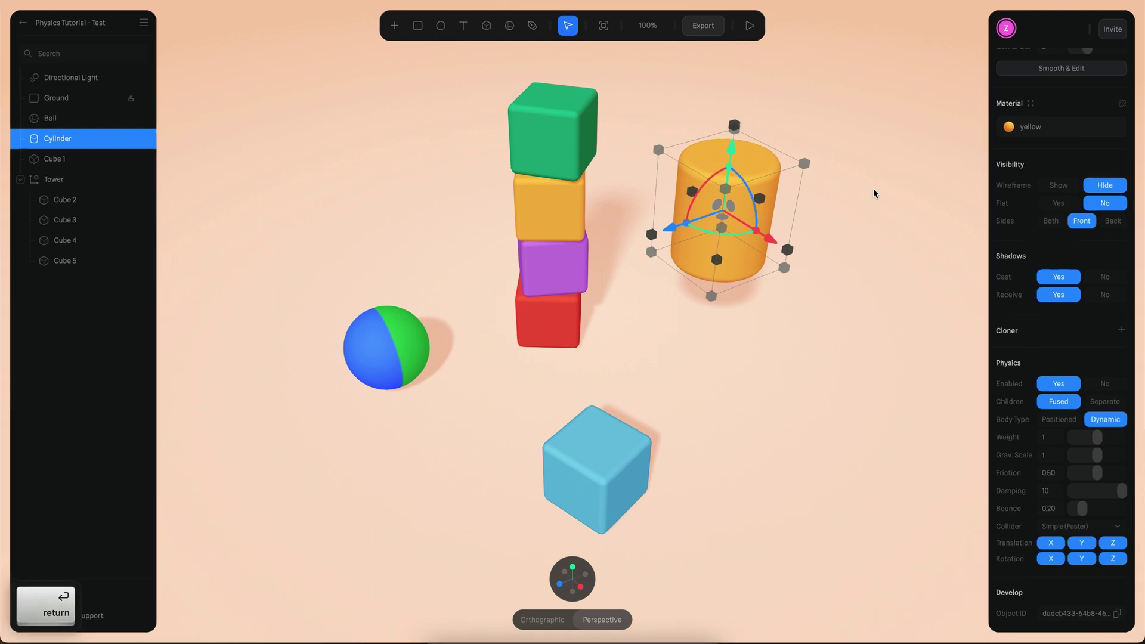
{"action": "left_click", "coordinate": [526, 25]}
{"action": "key", "text": "Escape"}
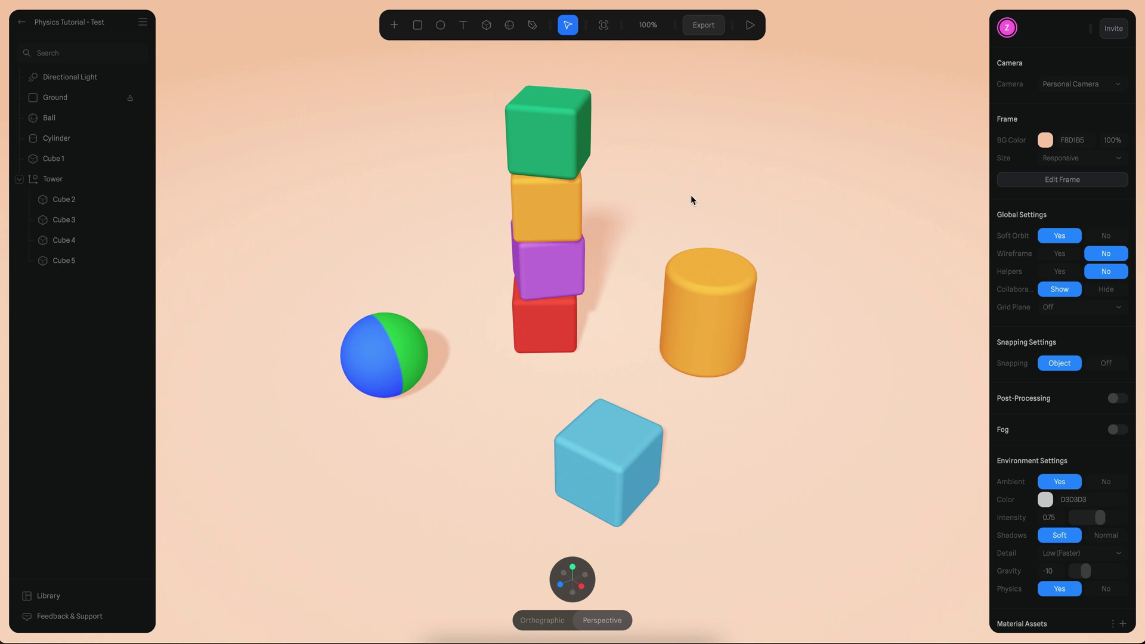
- Raise the Tower group to about Y 275, tilt it about -16.6° around X, and play the scene to check its fall
{"action": "left_click", "coordinate": [556, 153]}
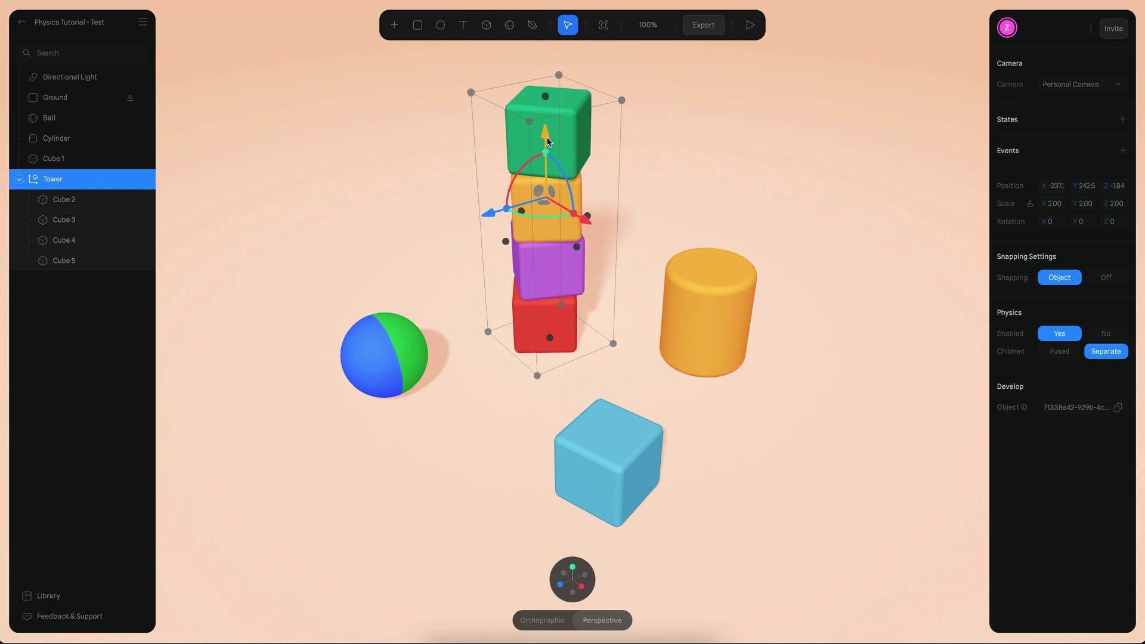
{"action": "left_click_drag", "start_coordinate": [549, 141], "coordinate": [550, 117]}
{"action": "left_click_drag", "start_coordinate": [517, 163], "coordinate": [803, 187]}
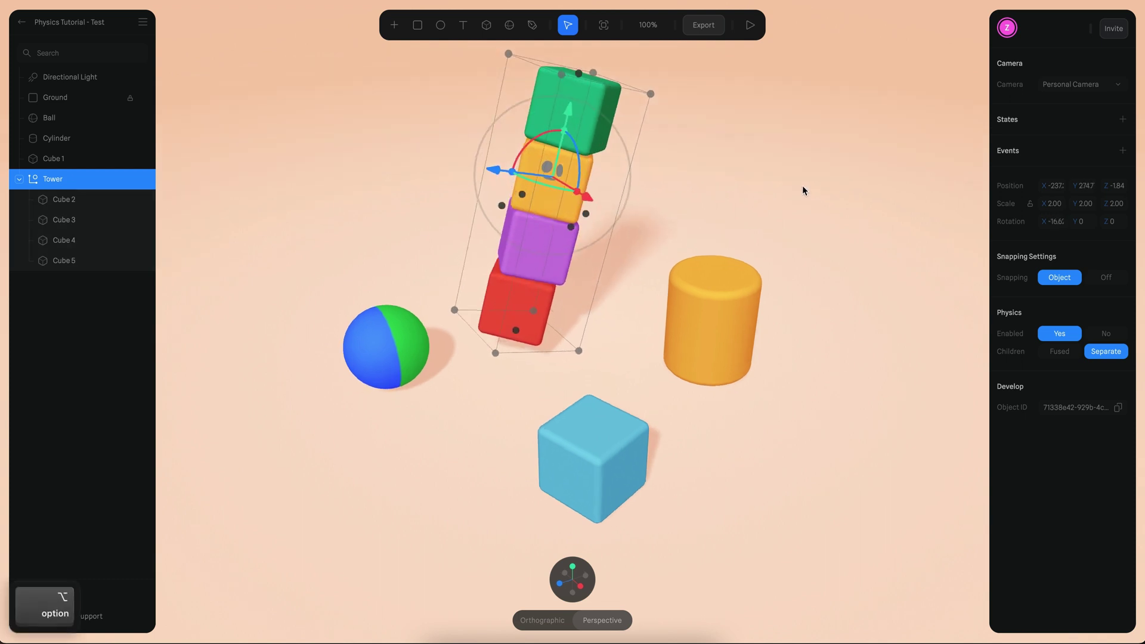
{"action": "left_click", "coordinate": [751, 26]}
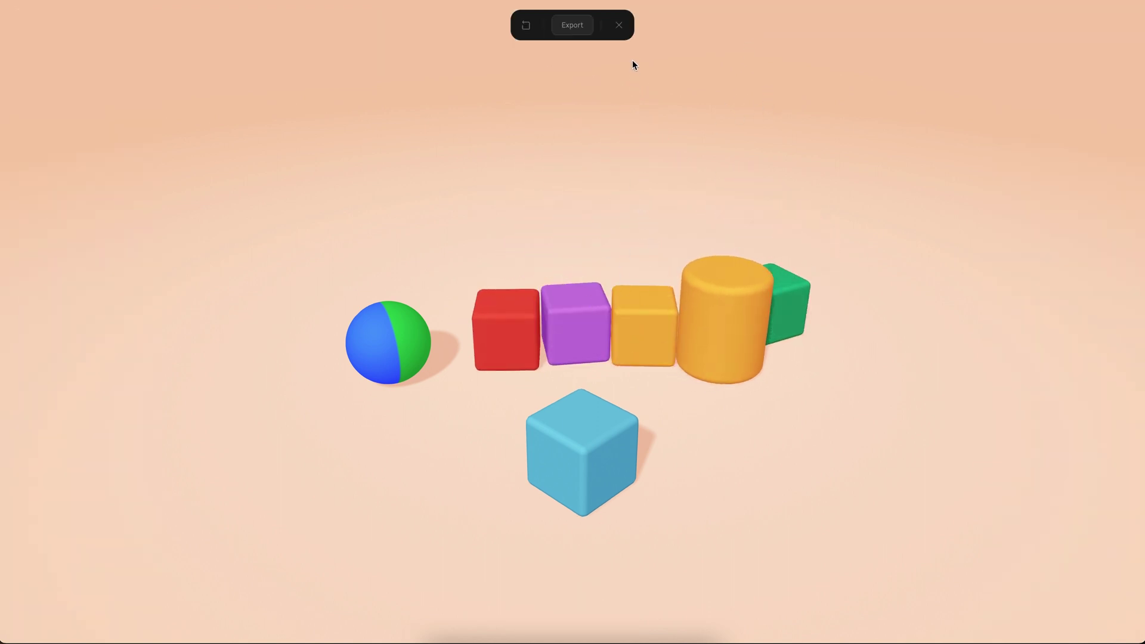
{"action": "left_click", "coordinate": [619, 25]}
- Lower the physics friction of Cube 2 through Cube 5 to the minimum
{"action": "left_click", "coordinate": [83, 203]}
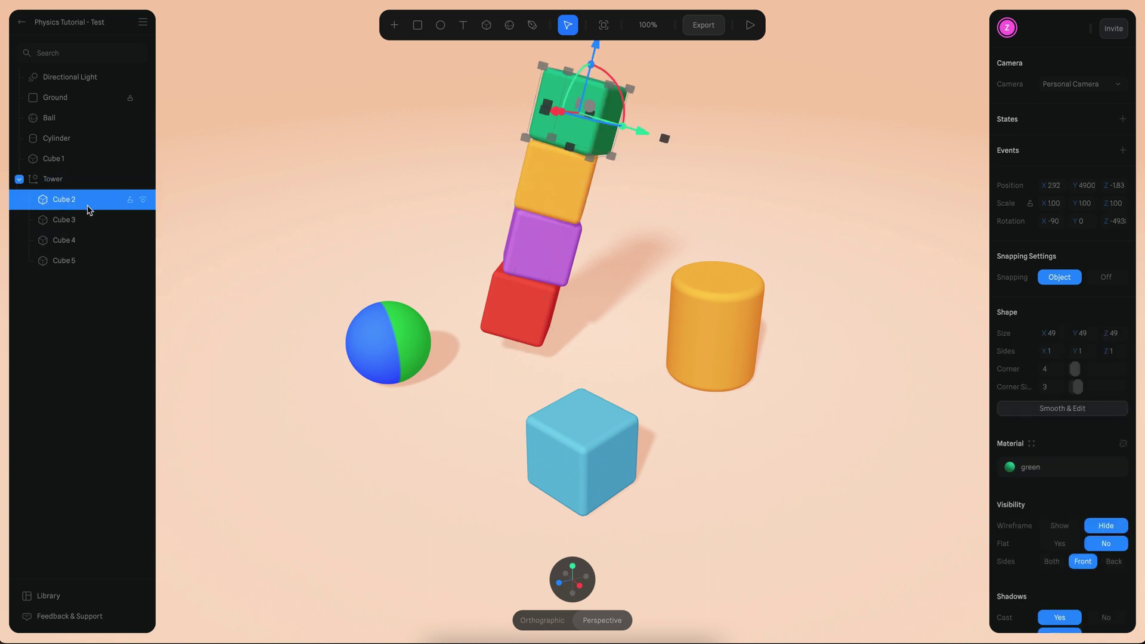
{"action": "left_click", "coordinate": [84, 260], "text": "shift"}
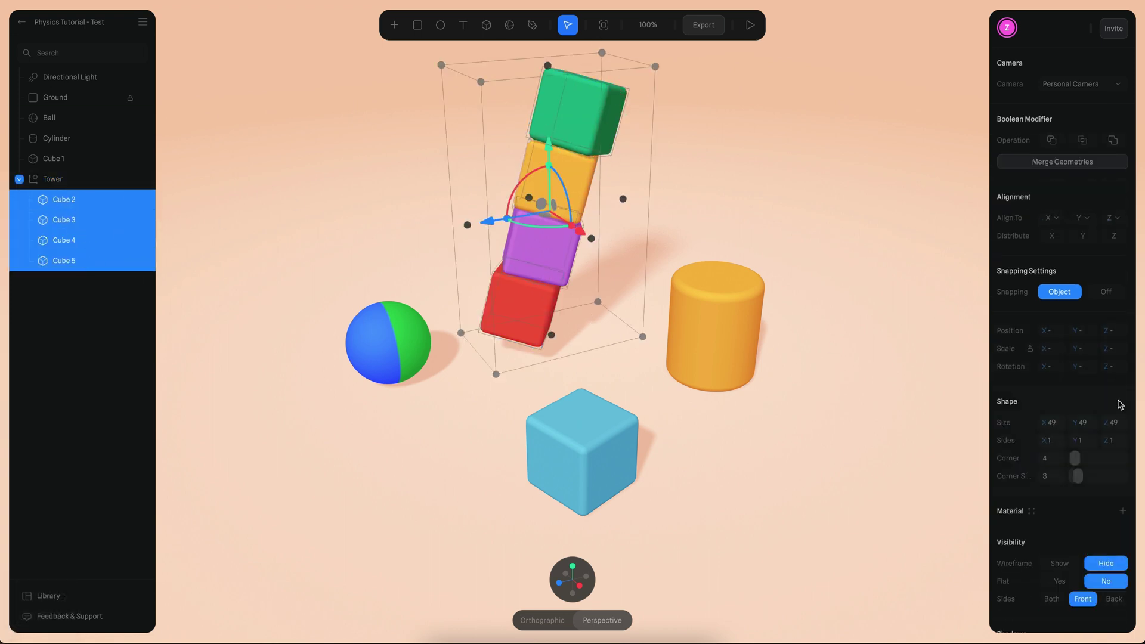
{"action": "scroll", "coordinate": [1045, 412], "scroll_direction": "down", "scroll_amount": 3}
{"action": "scroll", "coordinate": [1052, 425], "scroll_direction": "down", "scroll_amount": 2}
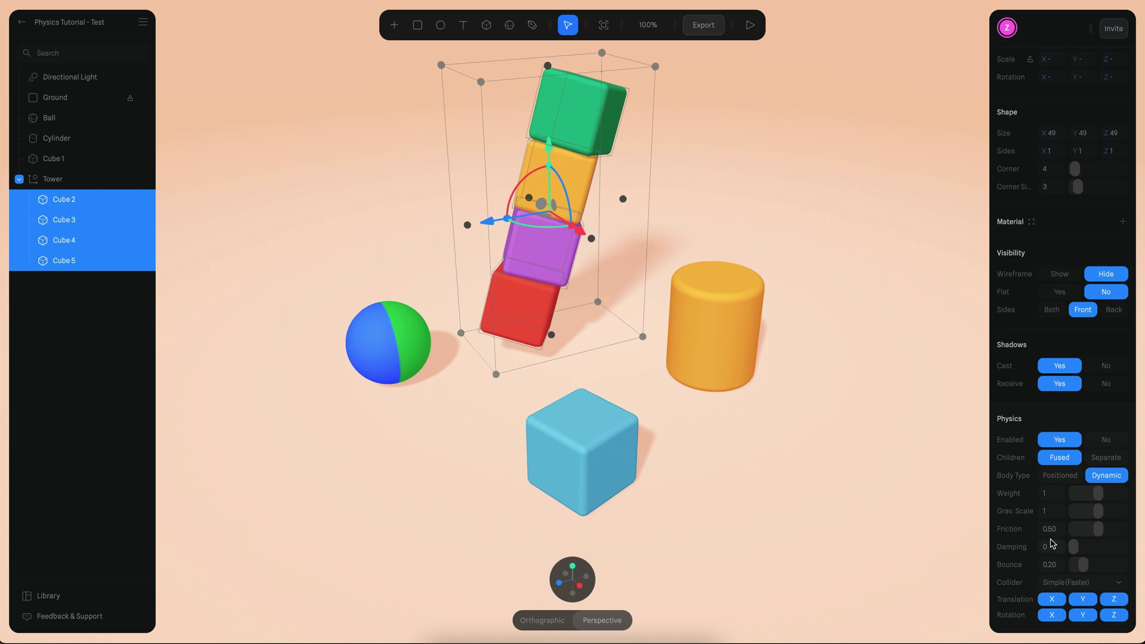
{"action": "left_click_drag", "start_coordinate": [1097, 532], "coordinate": [1070, 530]}
- Play the simulation to check how the low-friction cubes slide, view them from another angle, and exit the preview
{"action": "left_click", "coordinate": [750, 24]}
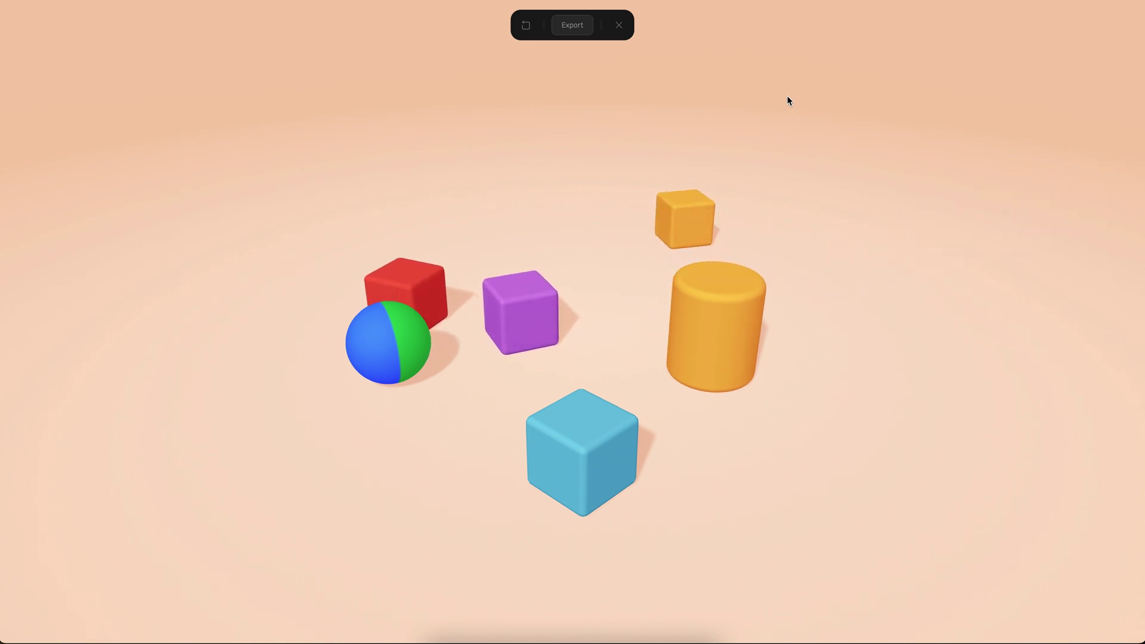
{"action": "left_click", "coordinate": [675, 204]}
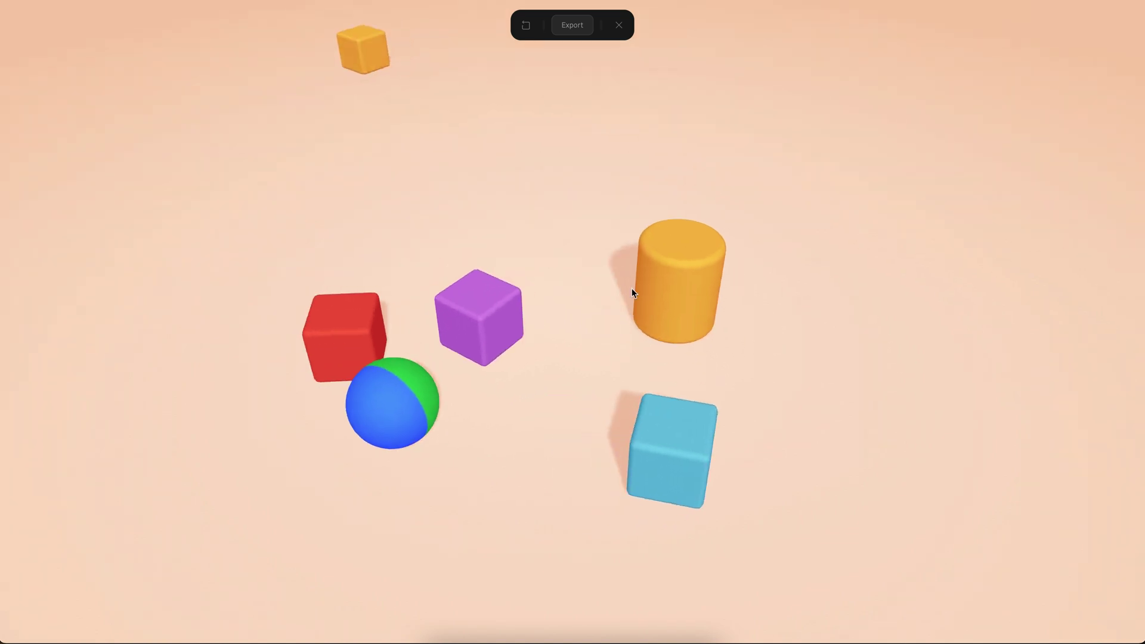
{"action": "left_click", "coordinate": [619, 25]}
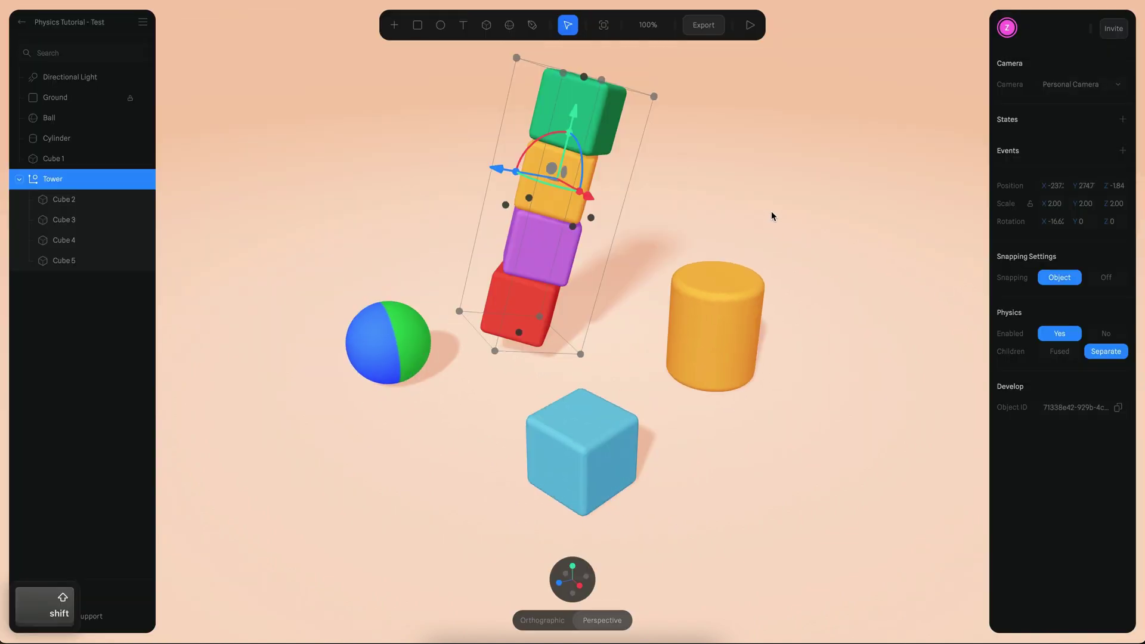
- Raise the physics friction of Cube 2 through Cube 5 to the maximum and play the scene to check the tower's fall
{"action": "left_click", "coordinate": [64, 201]}
{"action": "left_click", "coordinate": [66, 260], "text": "shift"}
{"action": "scroll", "coordinate": [1069, 457], "scroll_direction": "down", "scroll_amount": 5}
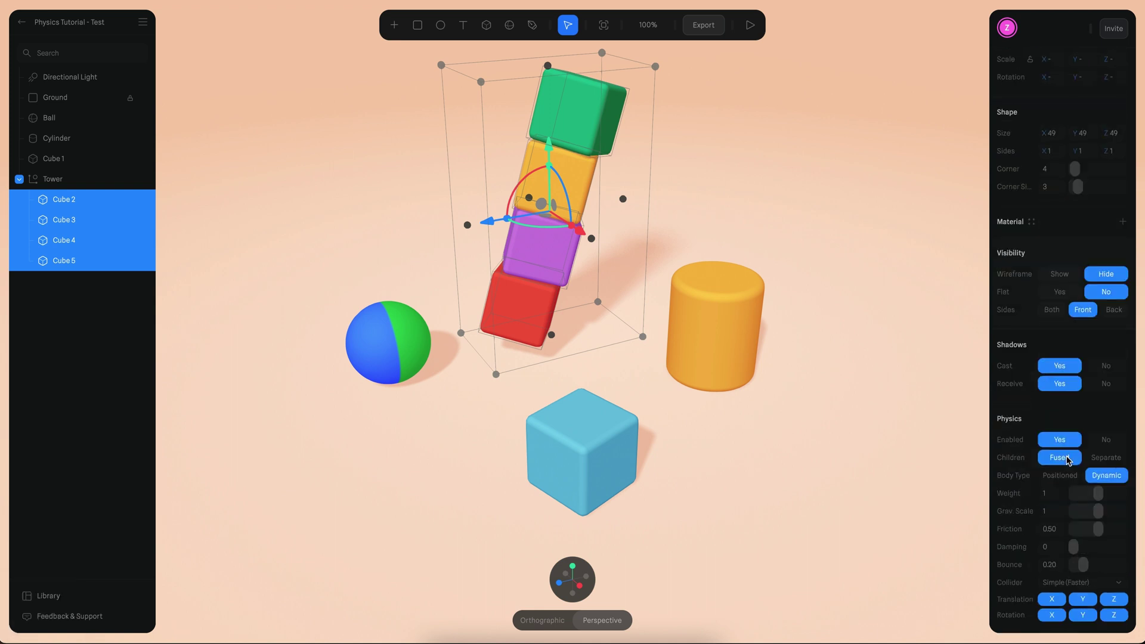
{"action": "left_click_drag", "start_coordinate": [1101, 532], "coordinate": [1130, 533]}
{"action": "left_click", "coordinate": [750, 25]}
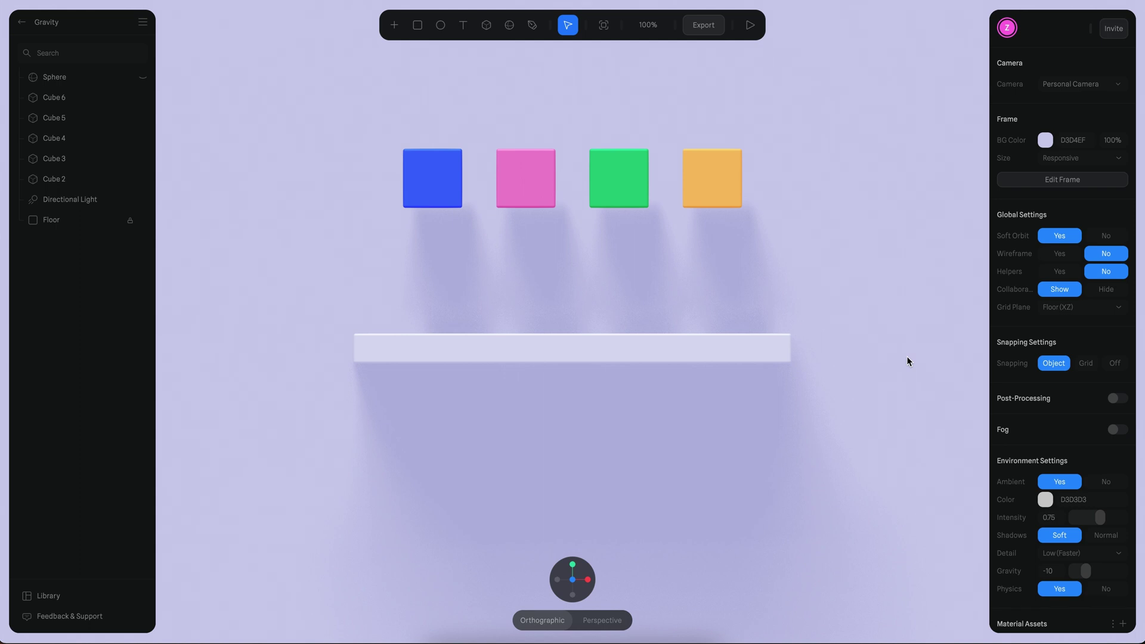
- Play the Gravity scene to check how the four cubes fall onto the shelf, and exit the preview
{"action": "scroll", "coordinate": [863, 412], "scroll_direction": "down", "scroll_amount": 2, "text": "super"}
{"action": "scroll", "coordinate": [862, 412], "scroll_direction": "up", "scroll_amount": 2, "text": "super"}
{"action": "left_click_drag", "start_coordinate": [875, 409], "coordinate": [831, 448], "text": "alt"}
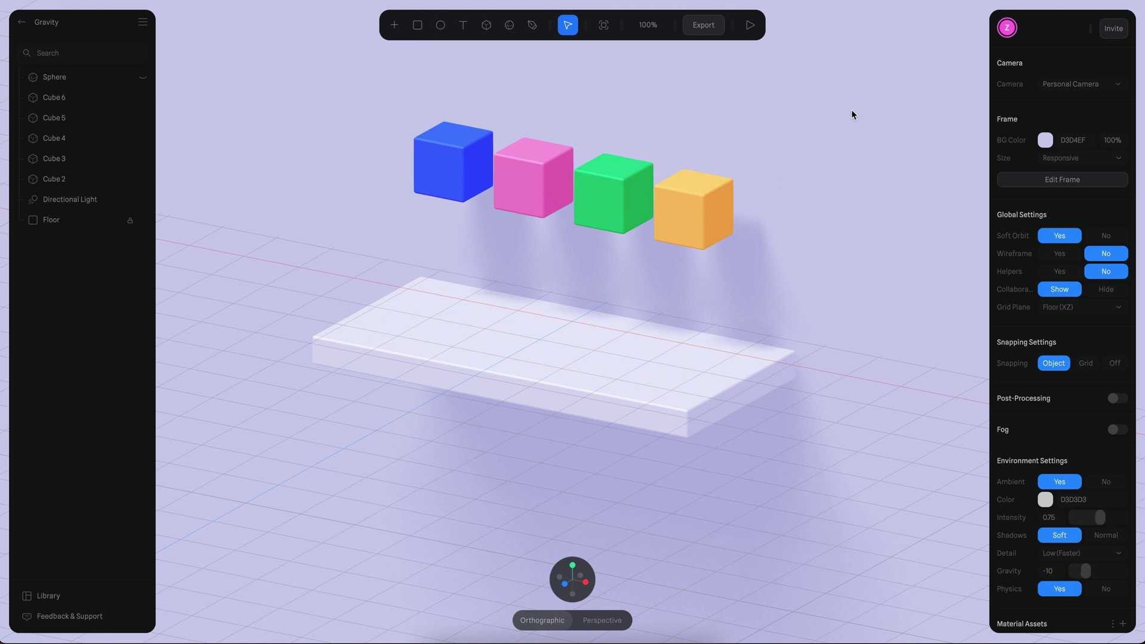
{"action": "key", "text": "alt"}
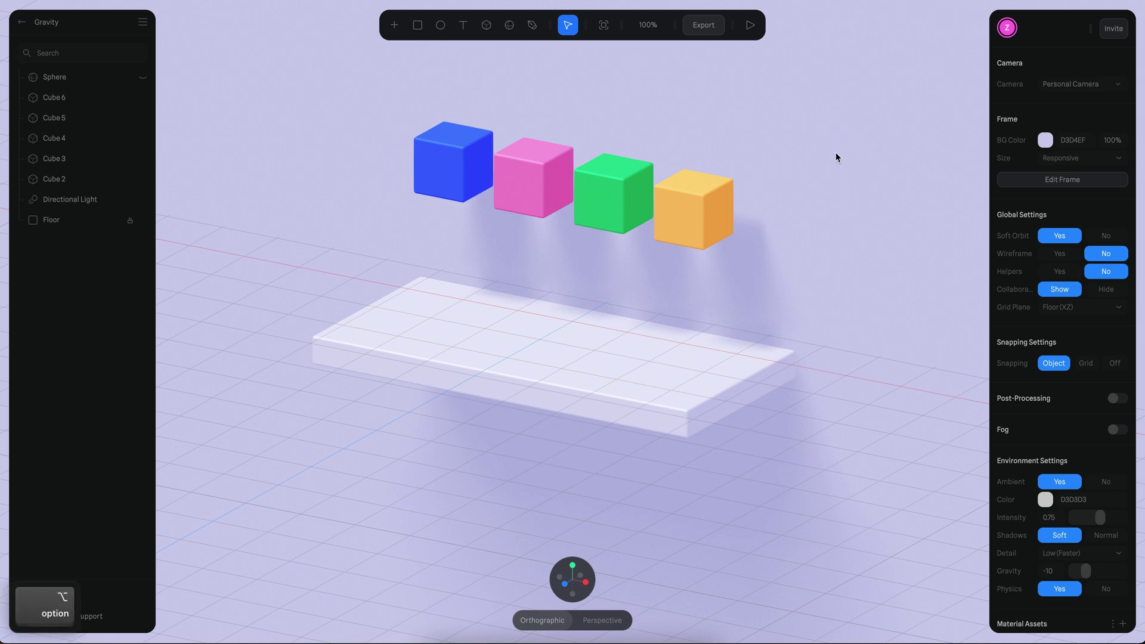
{"action": "key", "text": "alt+r"}
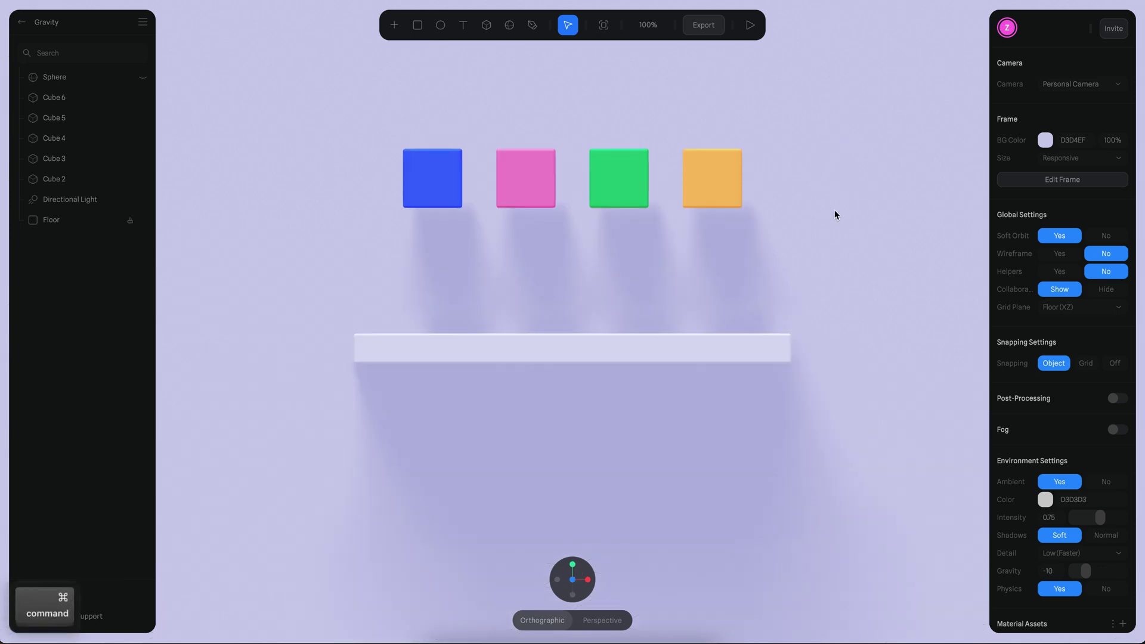
{"action": "scroll", "coordinate": [829, 217], "scroll_direction": "down", "scroll_amount": 3, "text": "super"}
{"action": "key", "text": "super"}
{"action": "left_click", "coordinate": [751, 24]}
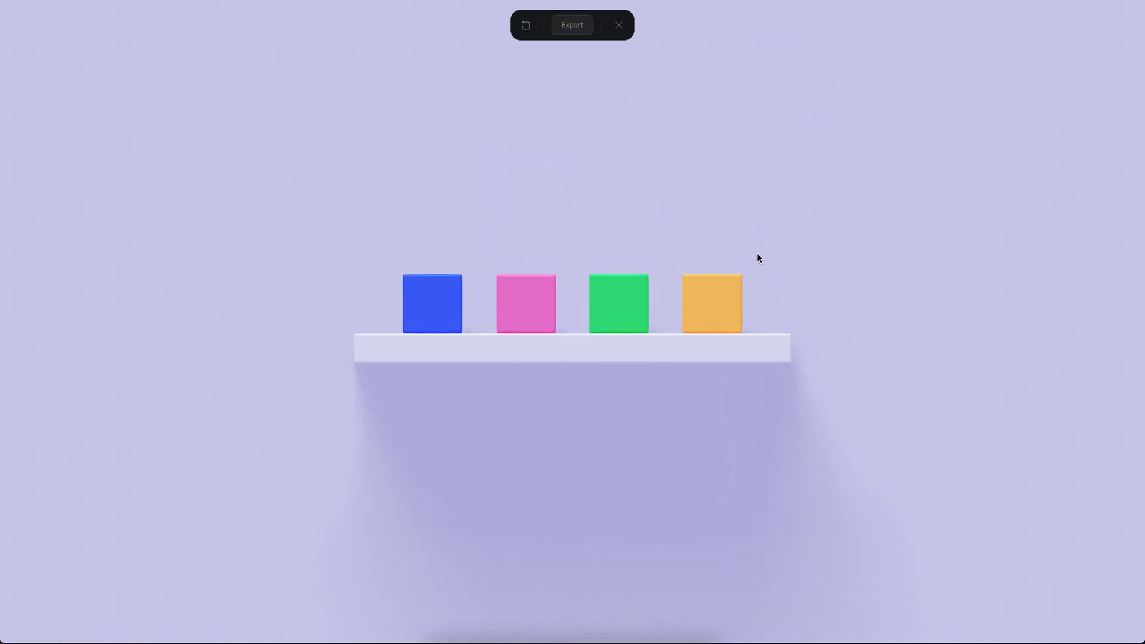
{"action": "left_click", "coordinate": [618, 25]}
- Set the pink Cube 3's gravity scale to 2, play the scene to compare its fall, and exit the preview
{"action": "left_click", "coordinate": [520, 170]}
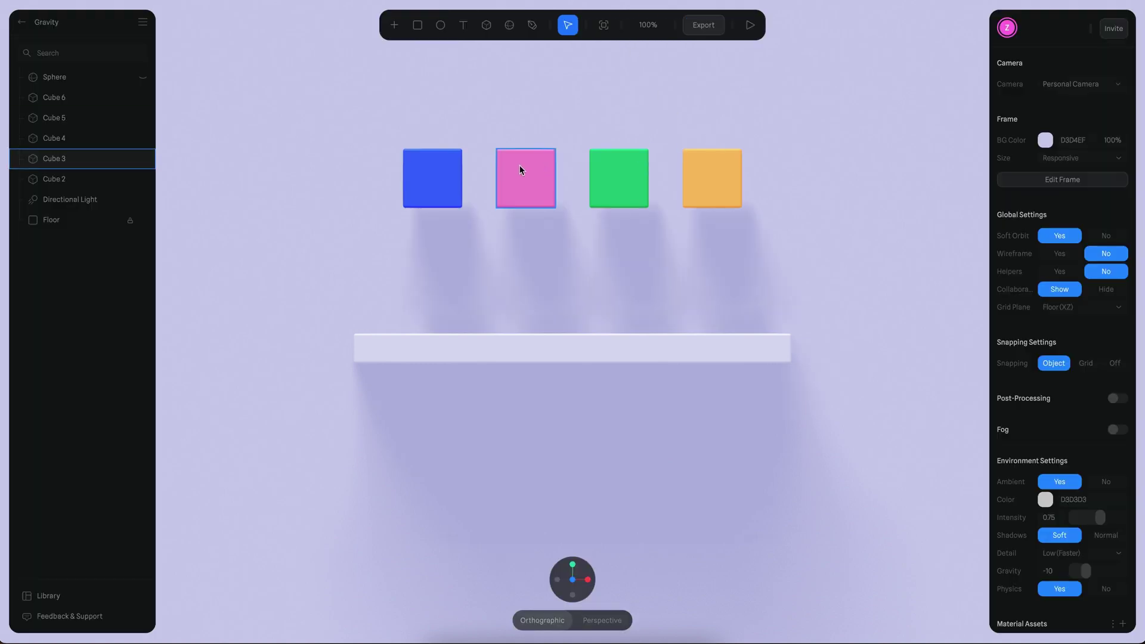
{"action": "left_click", "coordinate": [519, 168]}
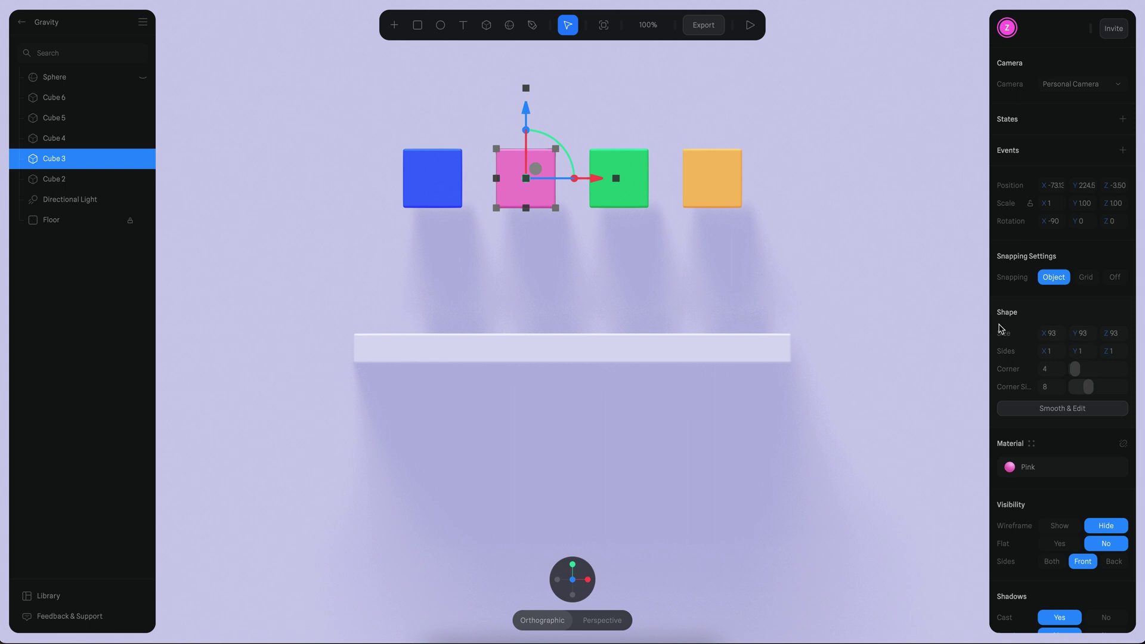
{"action": "scroll", "coordinate": [1017, 319], "scroll_direction": "down", "scroll_amount": 5}
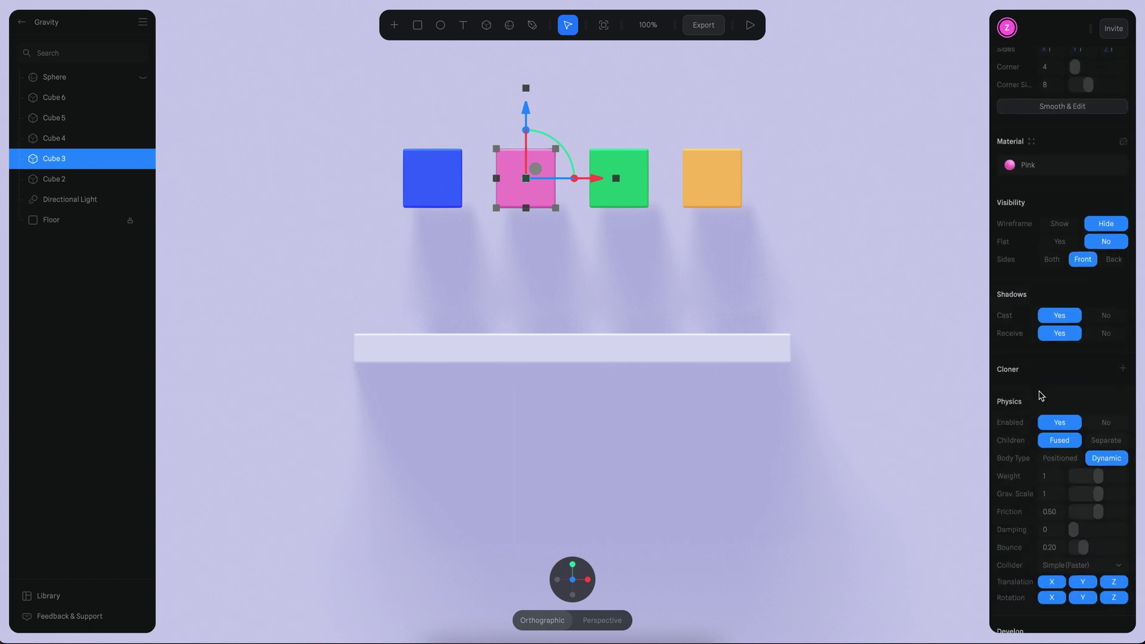
{"action": "left_click", "coordinate": [1055, 496]}
{"action": "type", "text": "2"}
{"action": "key", "text": "Return"}
{"action": "left_click", "coordinate": [751, 25]}
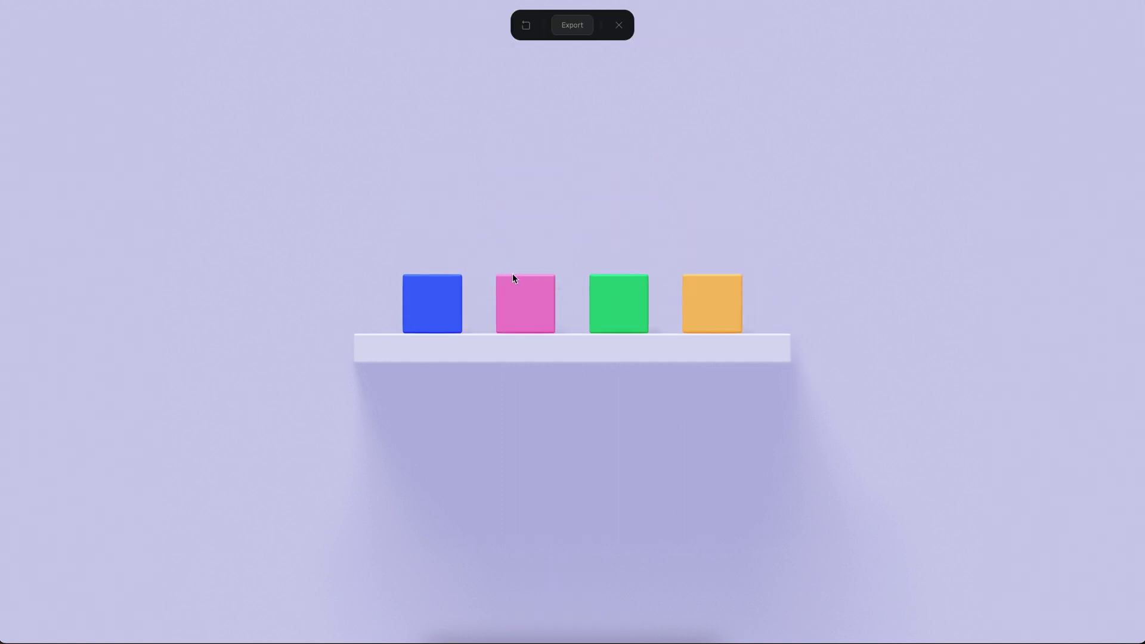
{"action": "left_click", "coordinate": [619, 25]}
- Set the pink Cube 3's gravity scale to 10 and play the scene to compare its fall with the other cubes
{"action": "scroll", "coordinate": [1052, 513], "scroll_direction": "down", "scroll_amount": 10}
{"action": "left_click", "coordinate": [1057, 458]}
{"action": "type", "text": "10"}
{"action": "key", "text": "Return"}
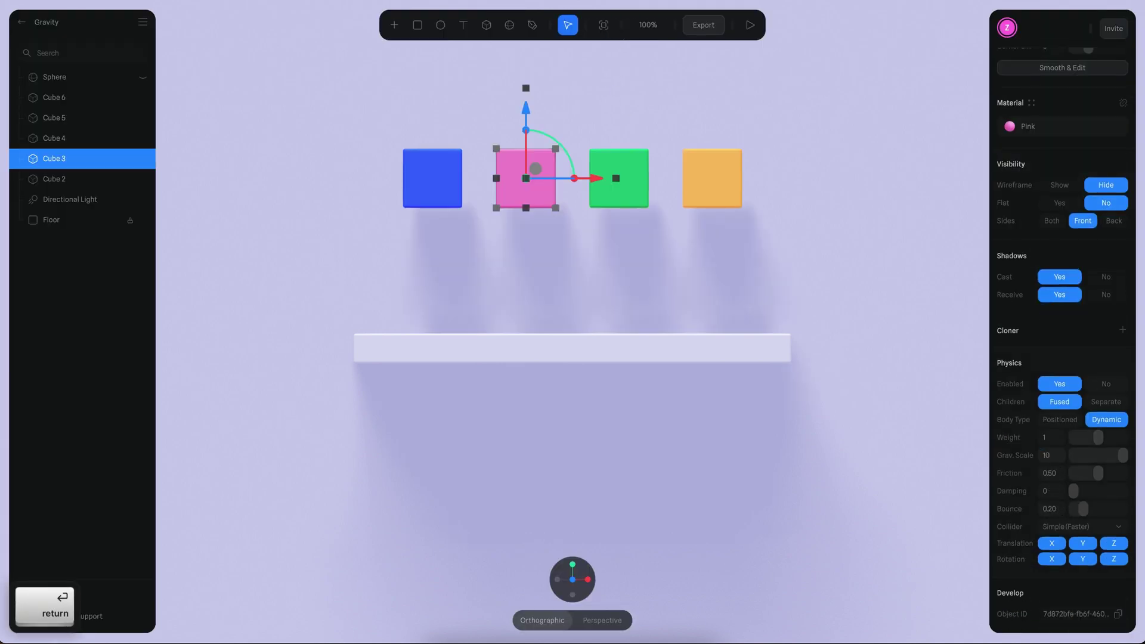
{"action": "left_click", "coordinate": [751, 28]}
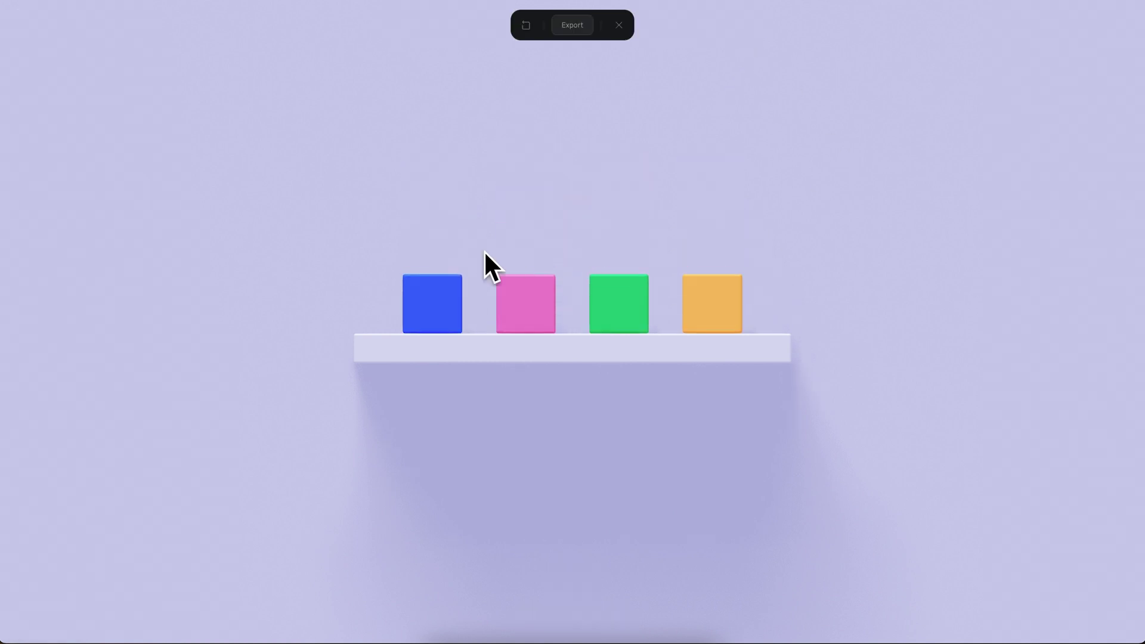
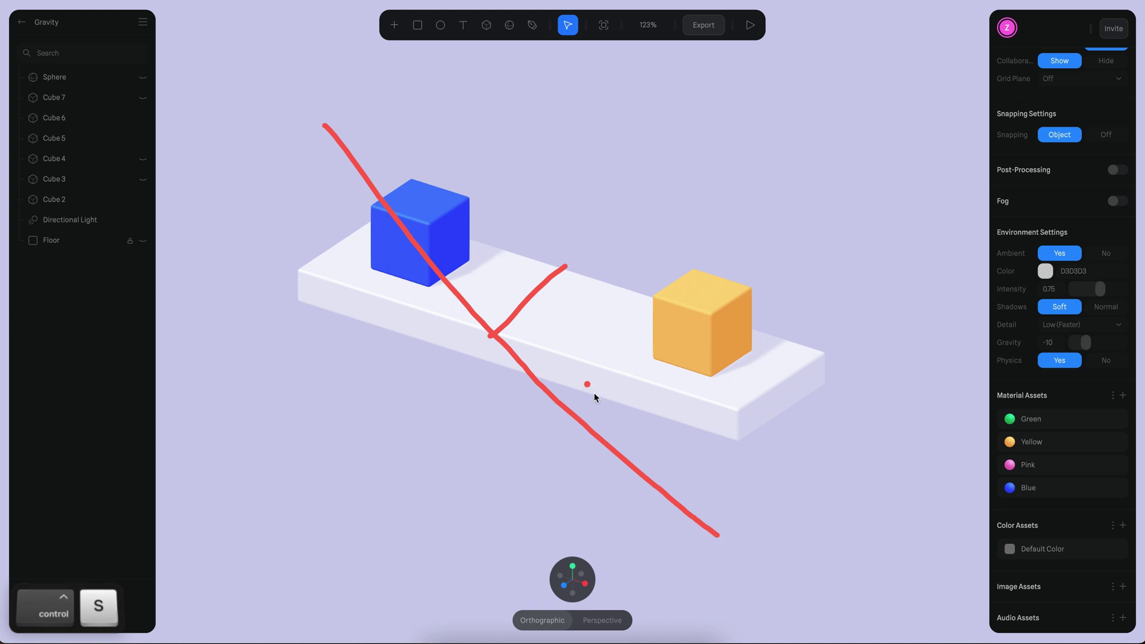
{"action": "mouse_move", "coordinate": [619, 430]}
{"action": "left_mouse_down"}
{"action": "mouse_move", "coordinate": [704, 382]}
{"action": "mouse_move", "coordinate": [740, 406]}
{"action": "mouse_move", "coordinate": [698, 497]}
{"action": "left_mouse_up"}
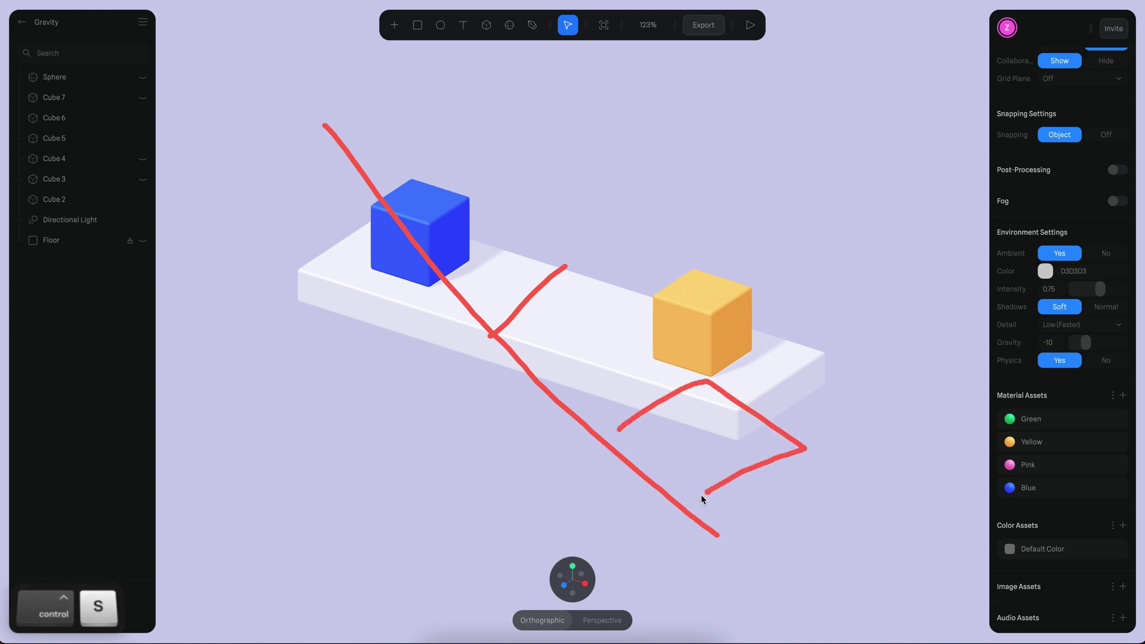
{"action": "mouse_move", "coordinate": [405, 214]}
{"action": "left_mouse_down"}
{"action": "mouse_move", "coordinate": [463, 140]}
{"action": "mouse_move", "coordinate": [380, 91]}
{"action": "mouse_move", "coordinate": [340, 117]}
{"action": "left_mouse_up"}
{"action": "left_click", "coordinate": [358, 141]}
{"action": "mouse_move", "coordinate": [566, 273]}
{"action": "left_mouse_down"}
{"action": "mouse_move", "coordinate": [663, 330]}
{"action": "mouse_move", "coordinate": [683, 370]}
{"action": "left_mouse_up"}
{"action": "left_click_drag", "start_coordinate": [554, 263], "coordinate": [481, 163]}
{"action": "left_click", "coordinate": [540, 268]}
{"action": "left_click_drag", "start_coordinate": [767, 256], "coordinate": [846, 390]}
{"action": "mouse_move", "coordinate": [811, 346]}
{"action": "left_mouse_down"}
{"action": "mouse_move", "coordinate": [856, 427]}
{"action": "mouse_move", "coordinate": [866, 366]}
{"action": "left_mouse_up"}
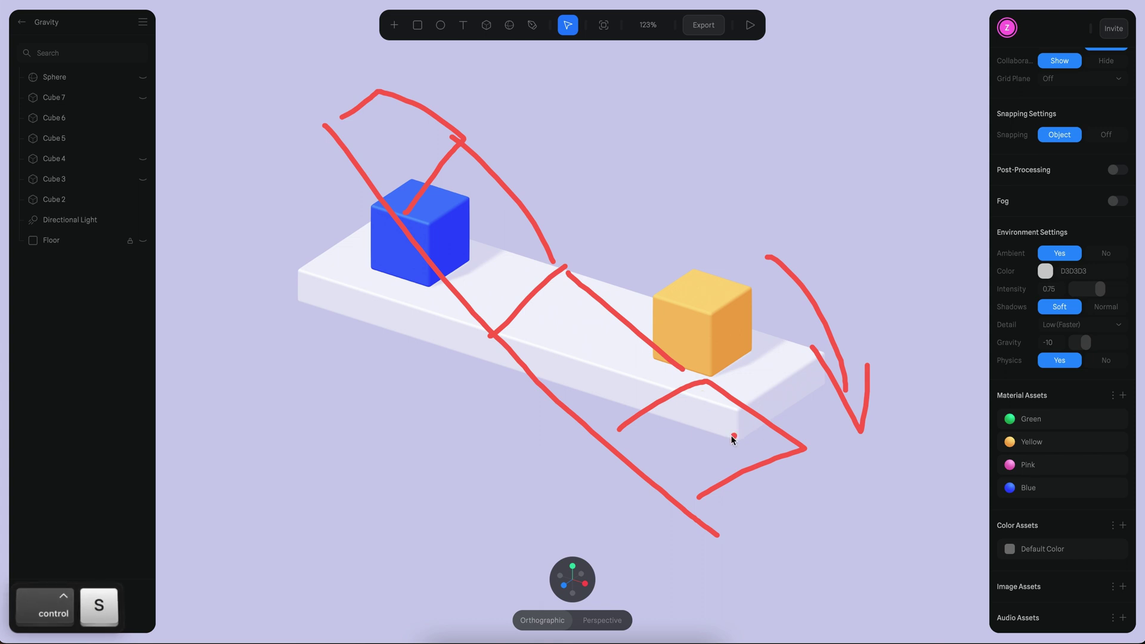
{"action": "key", "text": "ctrl+x"}
- Review the physics settings of the plank Cube 6, play the scene to check how it behaves, and exit the preview
{"action": "left_click", "coordinate": [596, 292]}
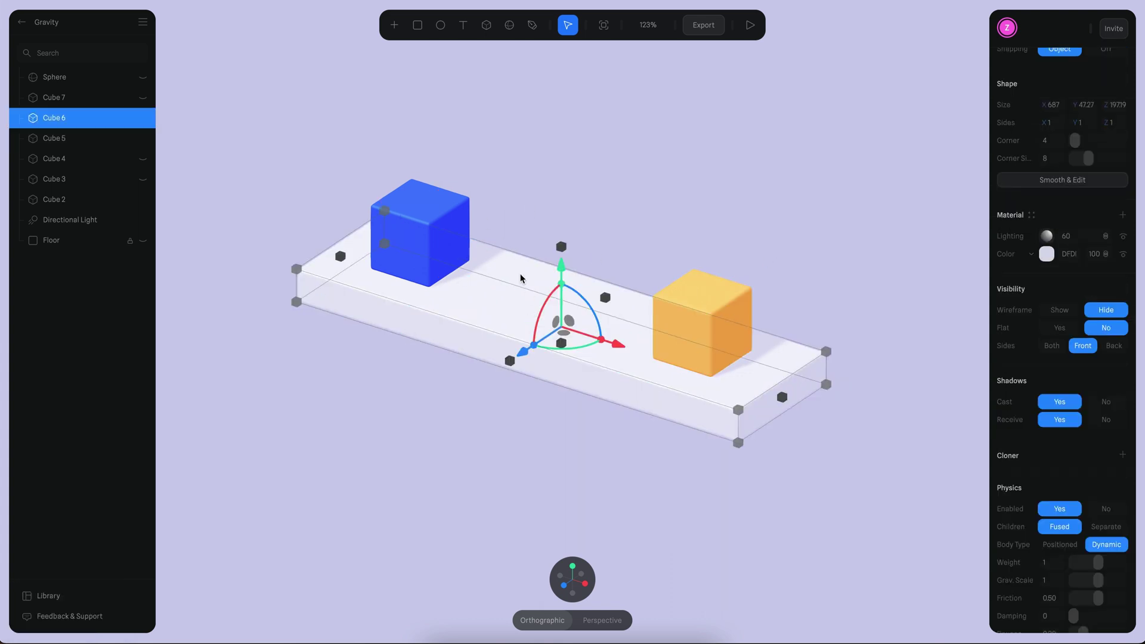
{"action": "scroll", "coordinate": [1047, 396], "scroll_direction": "down", "scroll_amount": 2}
{"action": "scroll", "coordinate": [1047, 396], "scroll_direction": "down", "scroll_amount": 3}
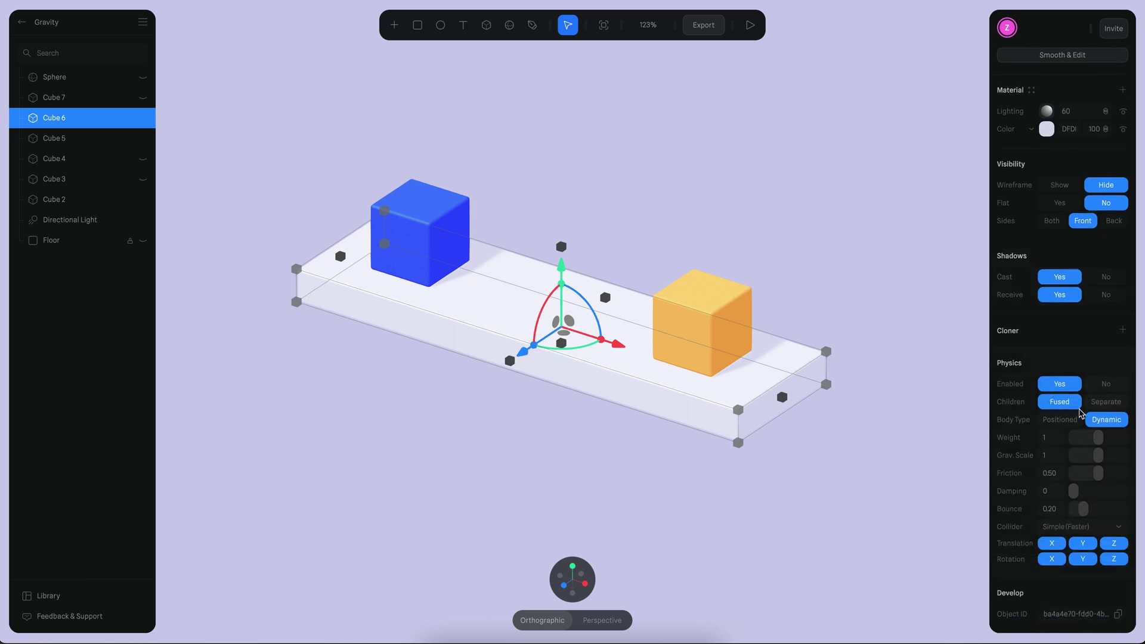
{"action": "scroll", "coordinate": [1079, 411], "scroll_direction": "up", "scroll_amount": 10}
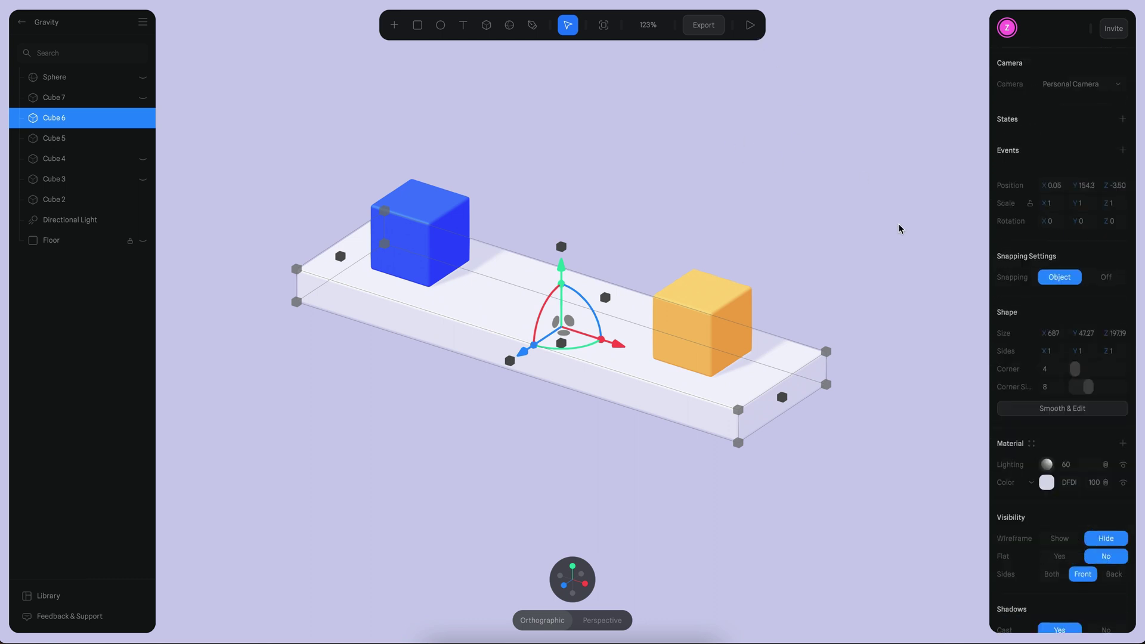
{"action": "left_click", "coordinate": [750, 24]}
{"action": "left_click", "coordinate": [619, 26]}
- Lock the plank Cube 6 in place by disabling its X, Y and Z physics translation
{"action": "scroll", "coordinate": [1067, 442], "scroll_direction": "down", "scroll_amount": 10}
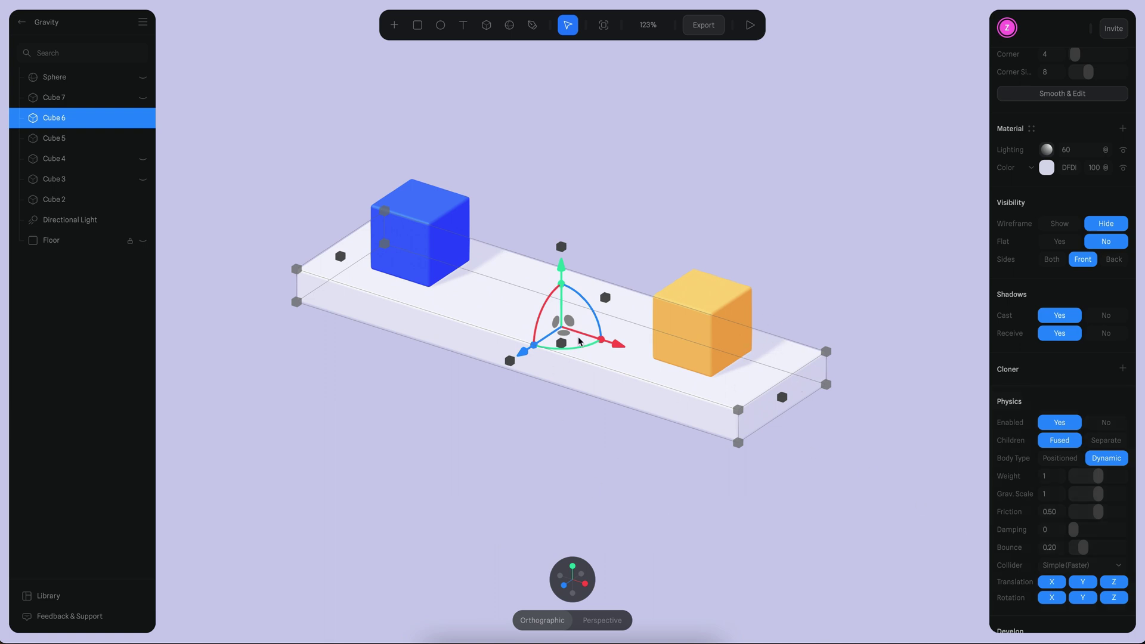
{"action": "left_click", "coordinate": [1053, 584]}
{"action": "left_click", "coordinate": [1084, 584]}
{"action": "left_click", "coordinate": [1116, 584]}
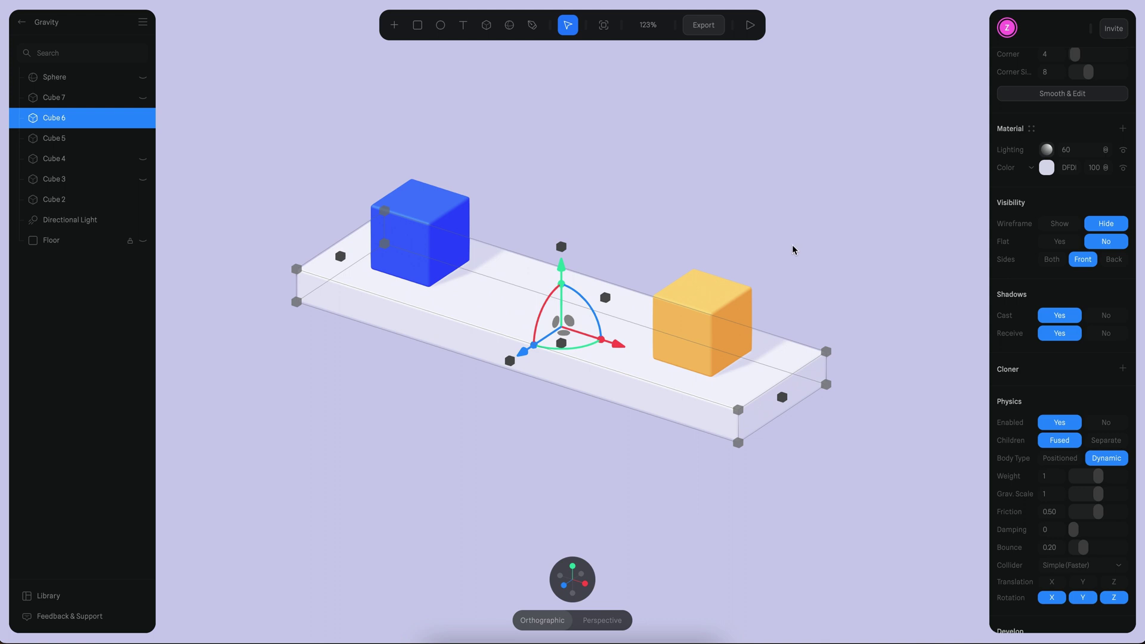
{"action": "key", "text": "ctrl+s"}
{"action": "left_click_drag", "start_coordinate": [429, 423], "coordinate": [635, 261]}
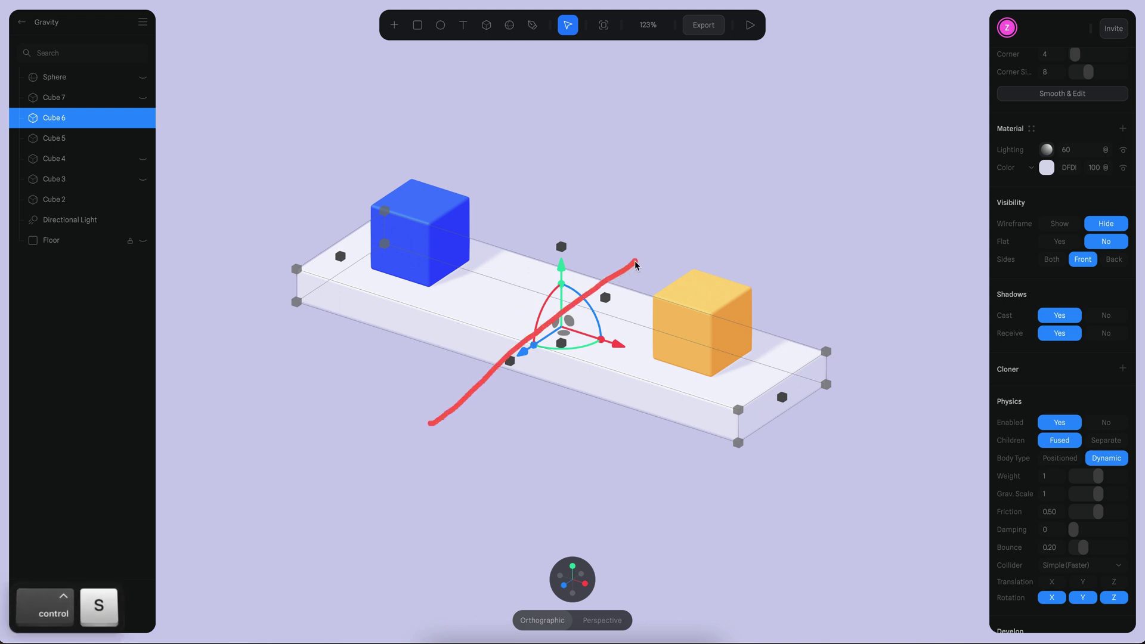
{"action": "mouse_move", "coordinate": [600, 134]}
{"action": "left_mouse_down"}
{"action": "mouse_move", "coordinate": [736, 285]}
{"action": "mouse_move", "coordinate": [738, 313]}
{"action": "left_mouse_up"}
{"action": "mouse_move", "coordinate": [707, 260]}
{"action": "left_mouse_down"}
{"action": "mouse_move", "coordinate": [711, 285]}
{"action": "mouse_move", "coordinate": [760, 314]}
{"action": "left_mouse_up"}
{"action": "mouse_move", "coordinate": [427, 370]}
{"action": "left_mouse_down"}
{"action": "mouse_move", "coordinate": [436, 203]}
{"action": "mouse_move", "coordinate": [479, 165]}
{"action": "mouse_move", "coordinate": [453, 233]}
{"action": "left_mouse_up"}
{"action": "key", "text": "ctrl+x"}
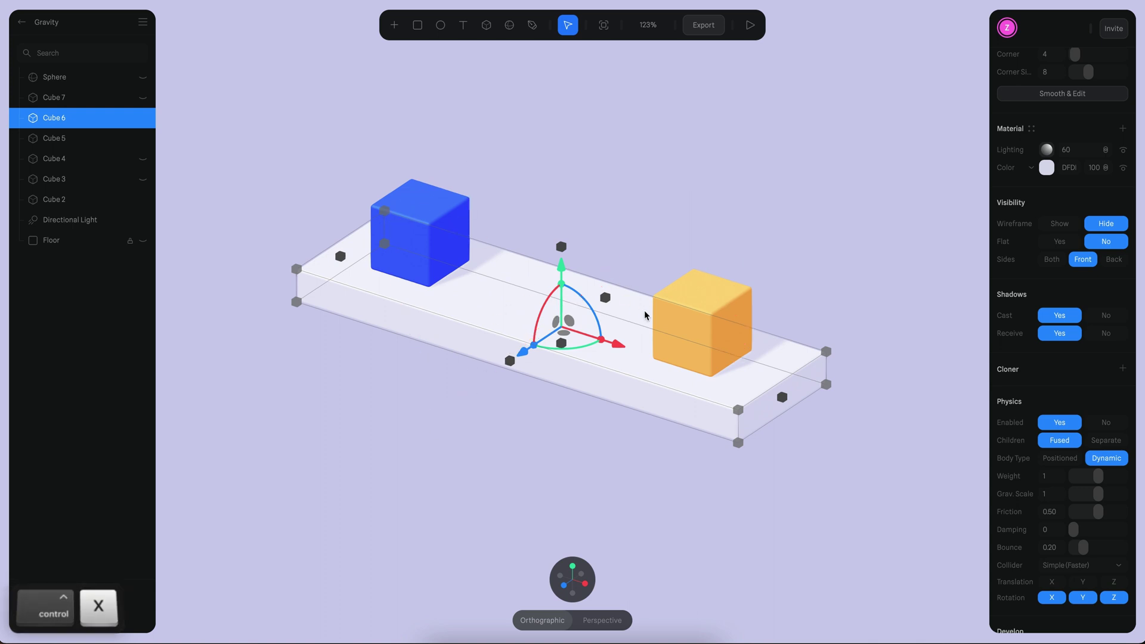
- Disable Cube 6's X and Y physics rotation, play the scene to check the plank's balance, and exit the preview
{"action": "left_click", "coordinate": [1053, 599]}
{"action": "left_click", "coordinate": [1083, 599]}
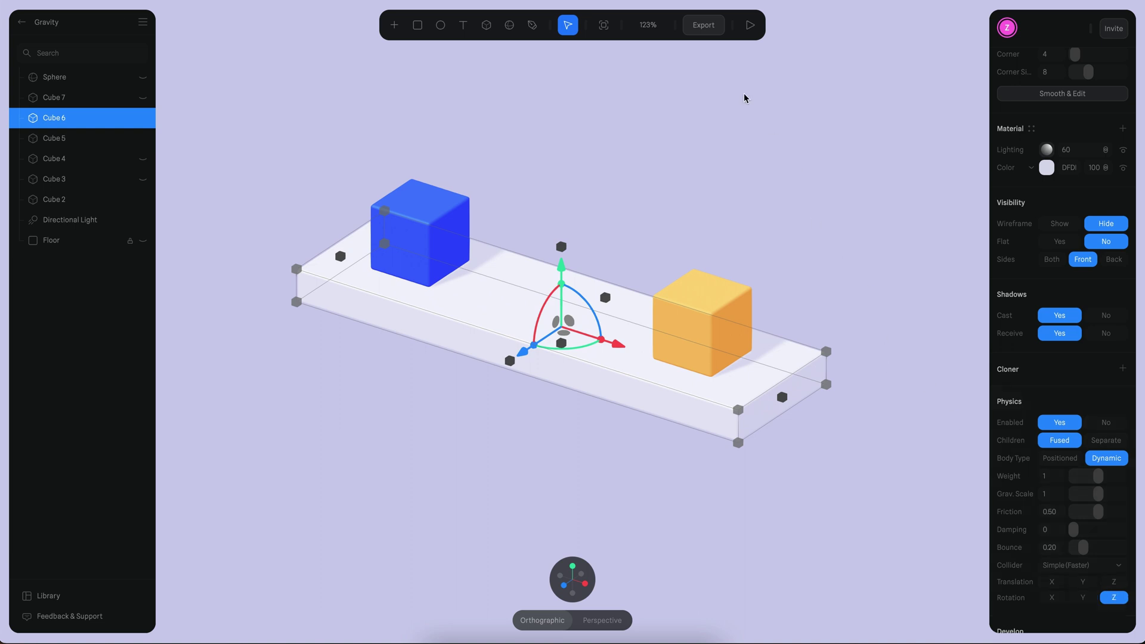
{"action": "left_click", "coordinate": [750, 24]}
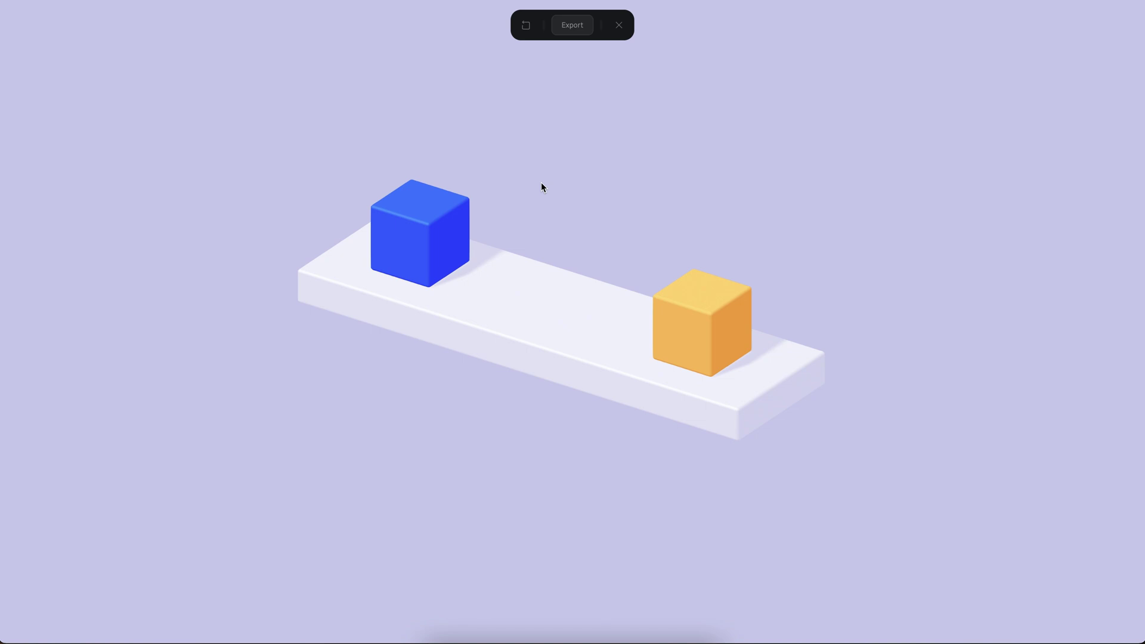
{"action": "left_click", "coordinate": [618, 24]}
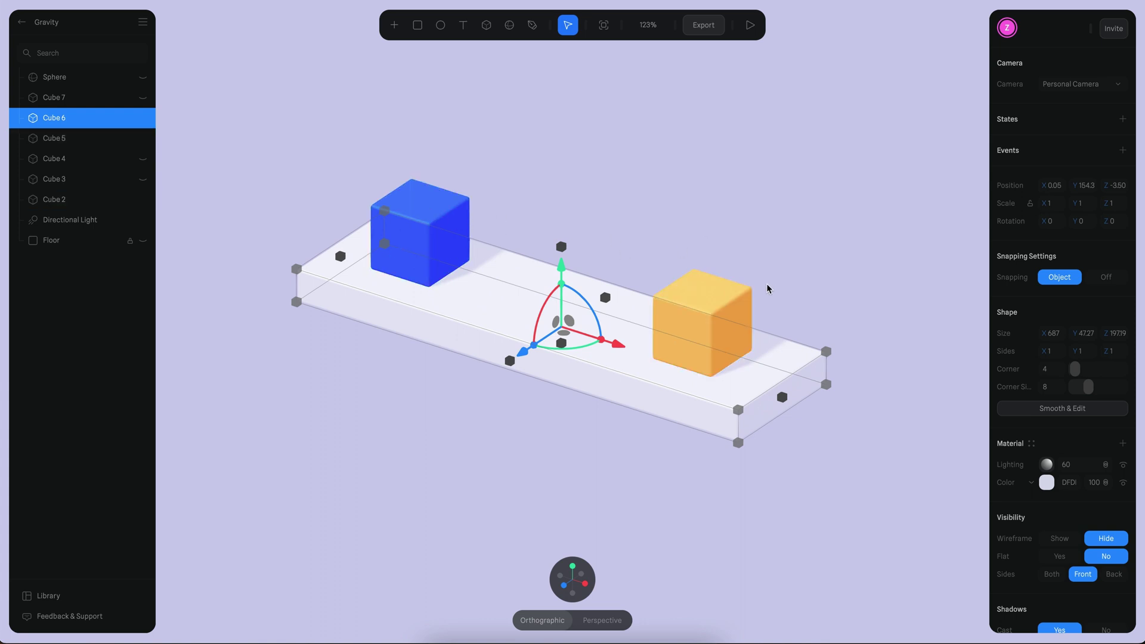
- Set the yellow Cube 5's physics weight to 2, play the scene to check how the plank tips, and exit the preview
{"action": "left_click", "coordinate": [730, 293]}
{"action": "scroll", "coordinate": [1084, 434], "scroll_direction": "down", "scroll_amount": 5}
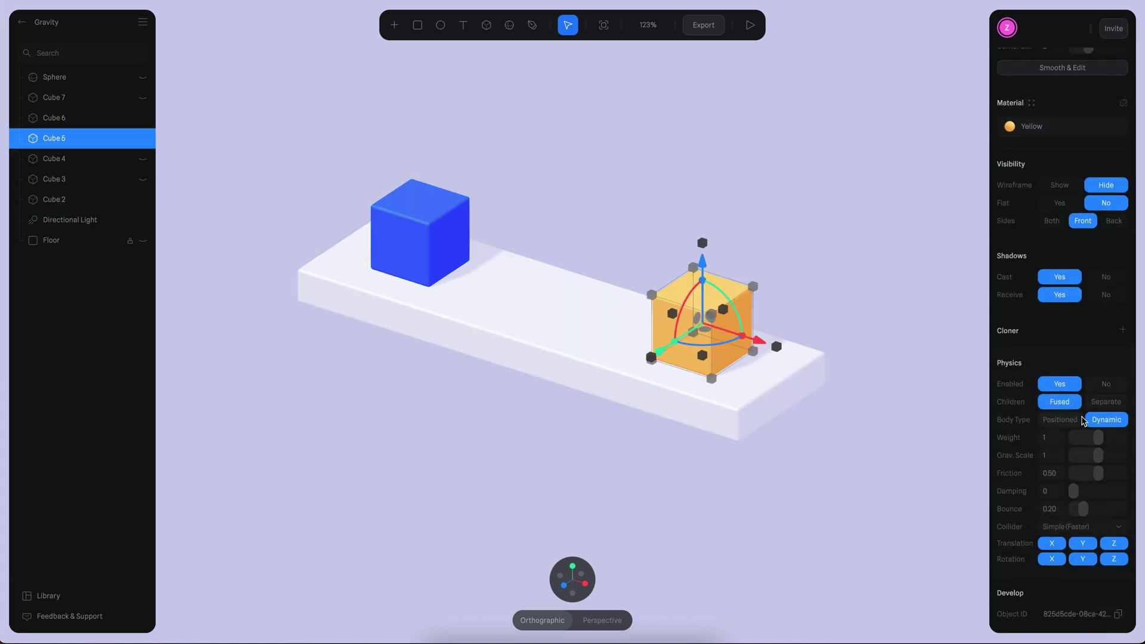
{"action": "left_click", "coordinate": [1052, 438]}
{"action": "type", "text": "2"}
{"action": "key", "text": "Return"}
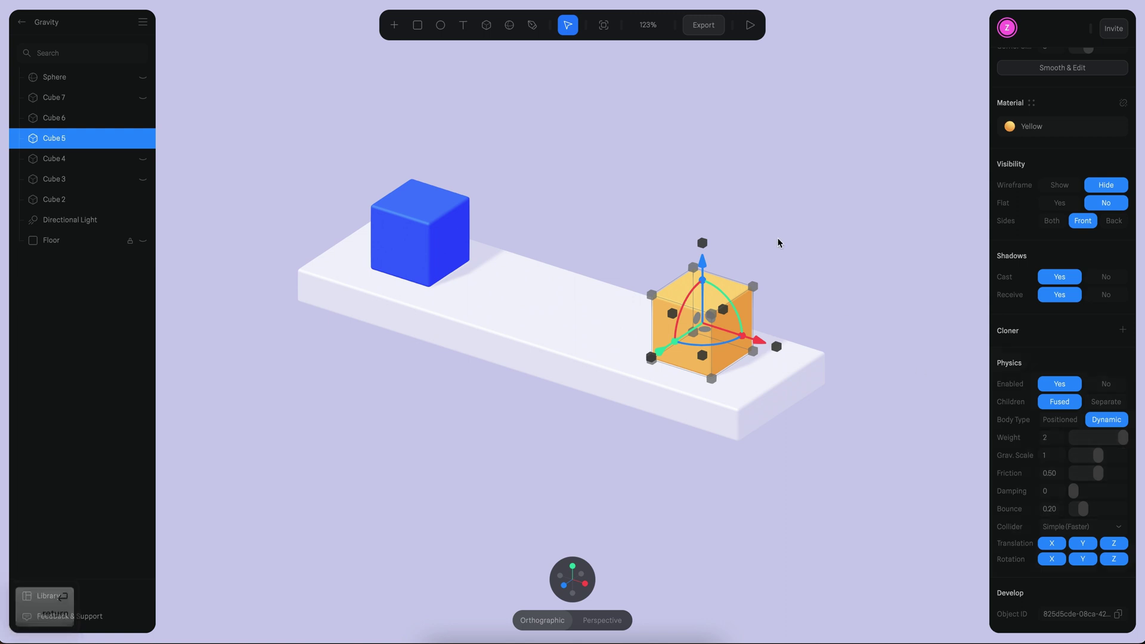
{"action": "left_click", "coordinate": [750, 25]}
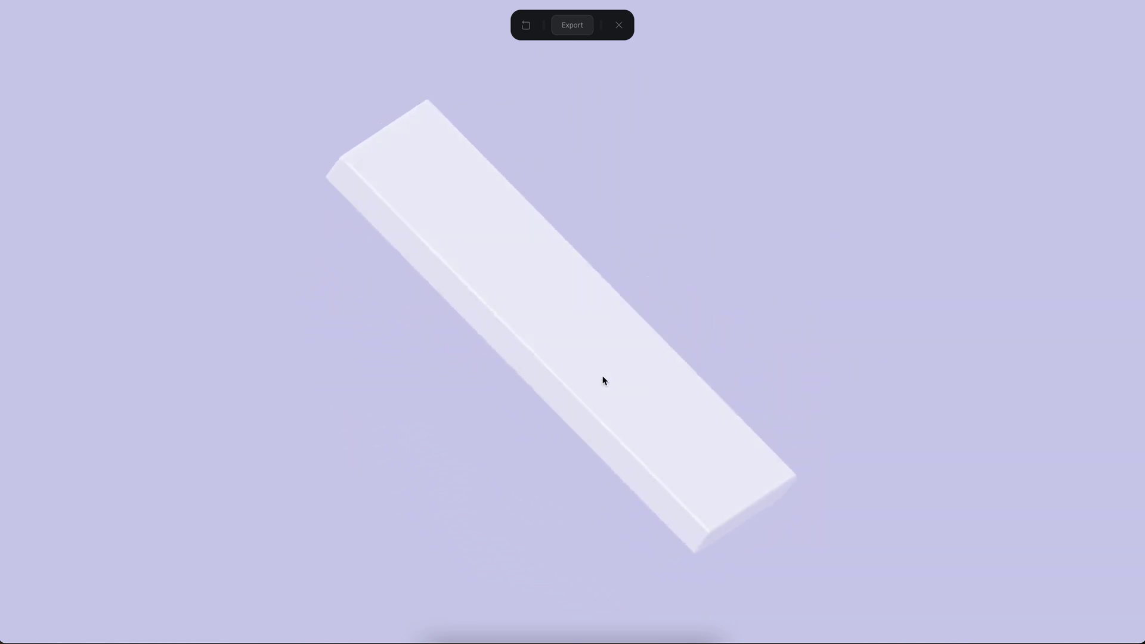
{"action": "left_click", "coordinate": [618, 25]}
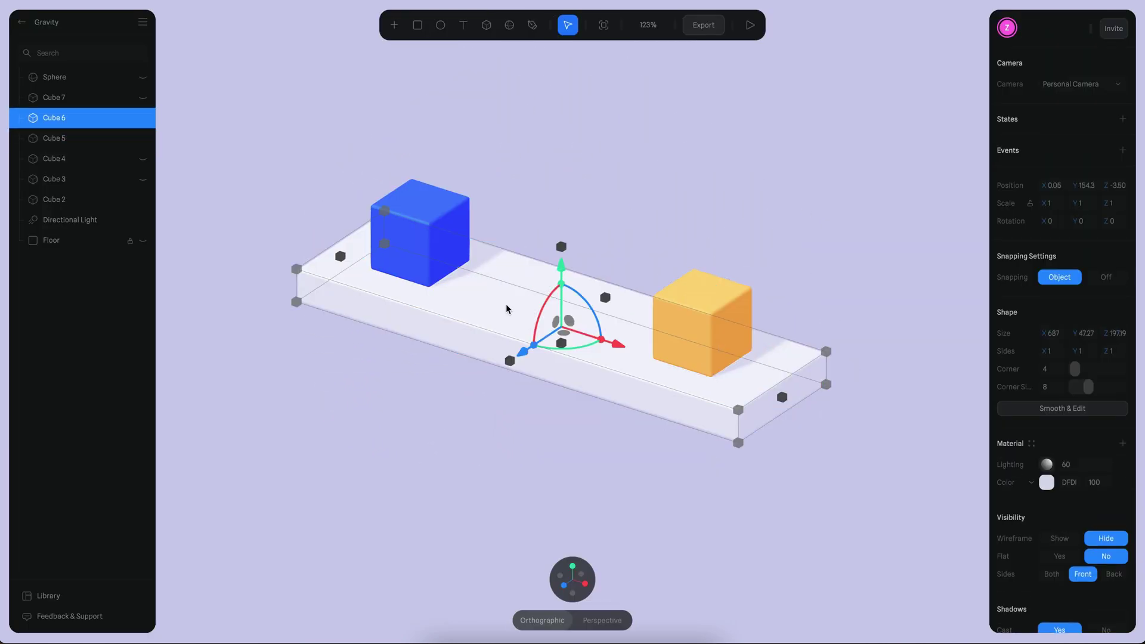
- Duplicate the plank Cube 6, lower the copy to about Y 36.5, and set its physics body type to Positioned
{"action": "key", "text": "super+d"}
{"action": "left_click_drag", "start_coordinate": [557, 267], "coordinate": [558, 353]}
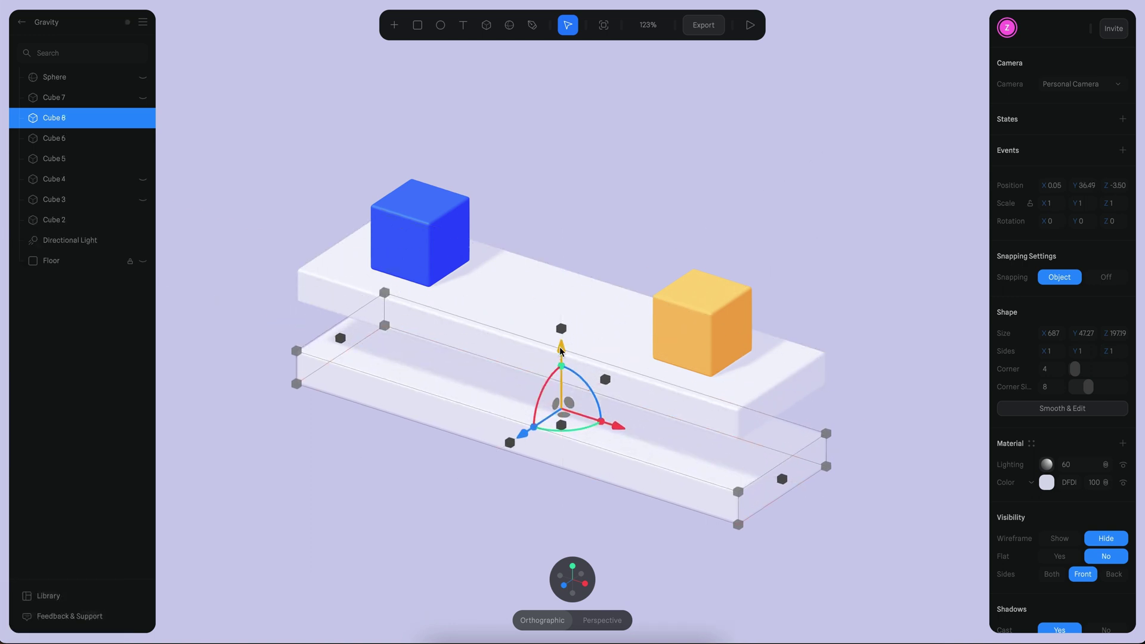
{"action": "scroll", "coordinate": [1085, 454], "scroll_direction": "down", "scroll_amount": 6}
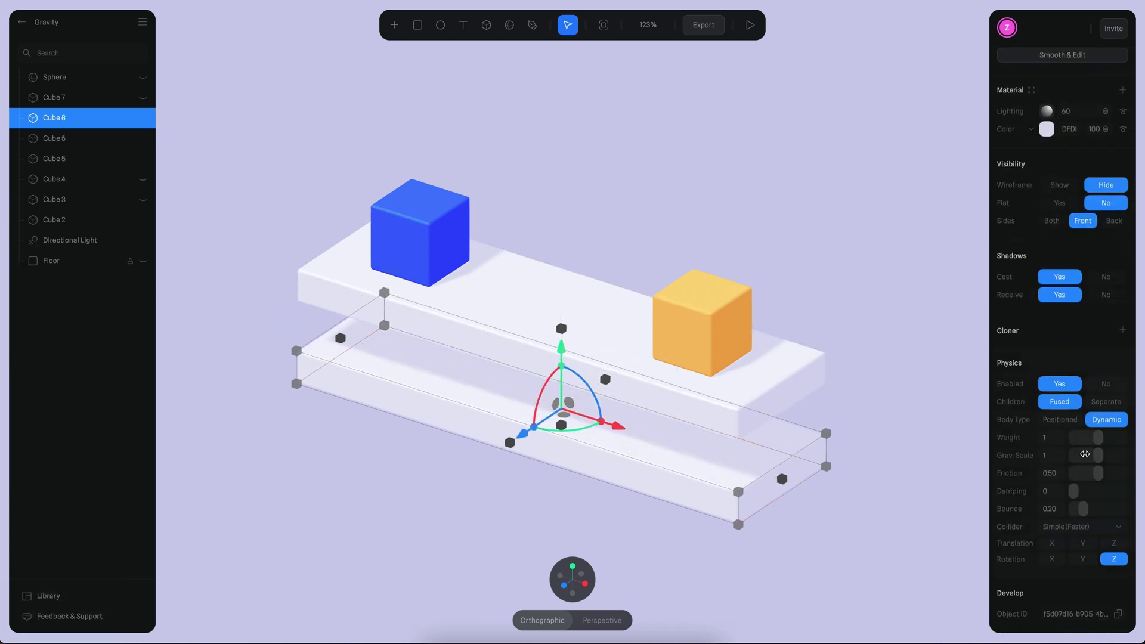
{"action": "left_click", "coordinate": [1060, 420]}
- Reduce the lower plank's height to about 12.7, play the scene to check the seesaw, and exit the preview
{"action": "left_click_drag", "start_coordinate": [614, 364], "coordinate": [613, 376], "text": "alt"}
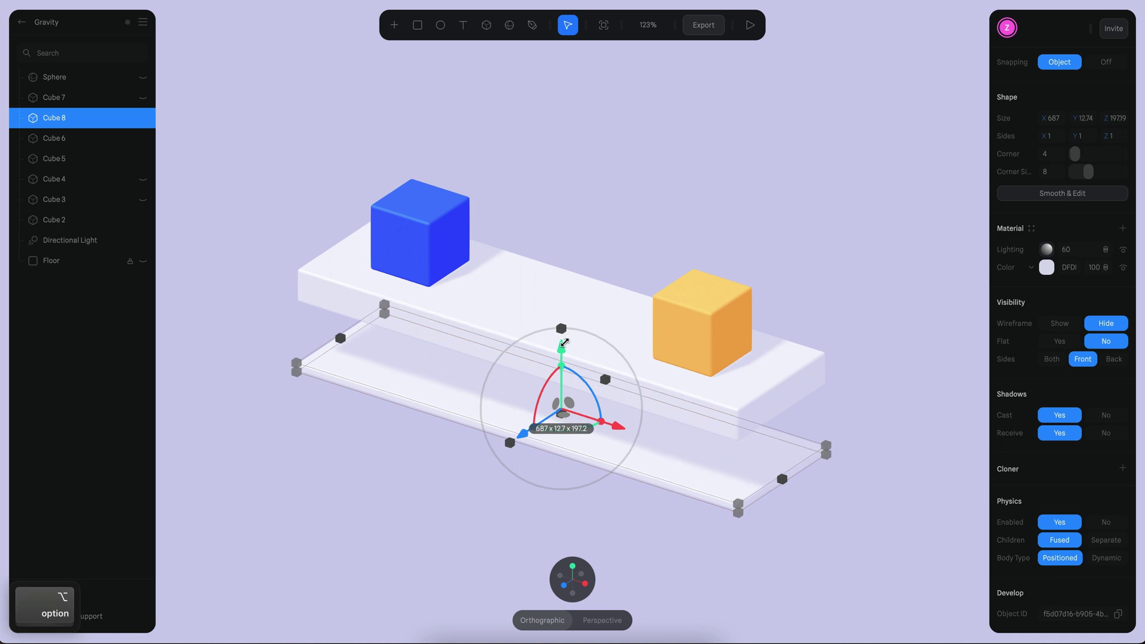
{"action": "left_click", "coordinate": [750, 24]}
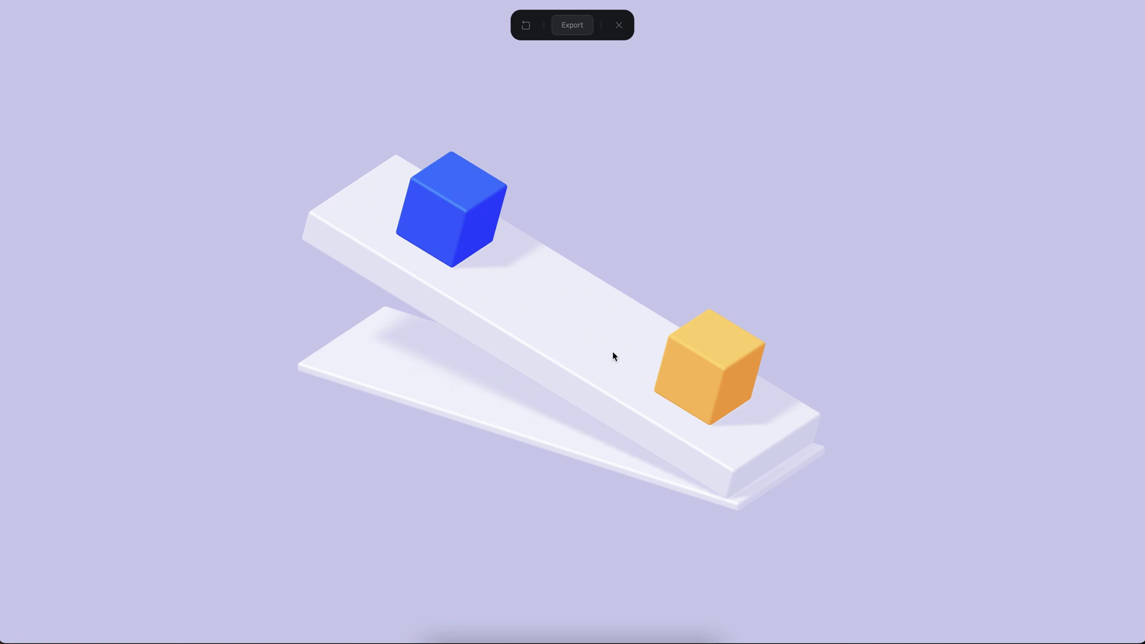
{"action": "key", "text": "Escape"}
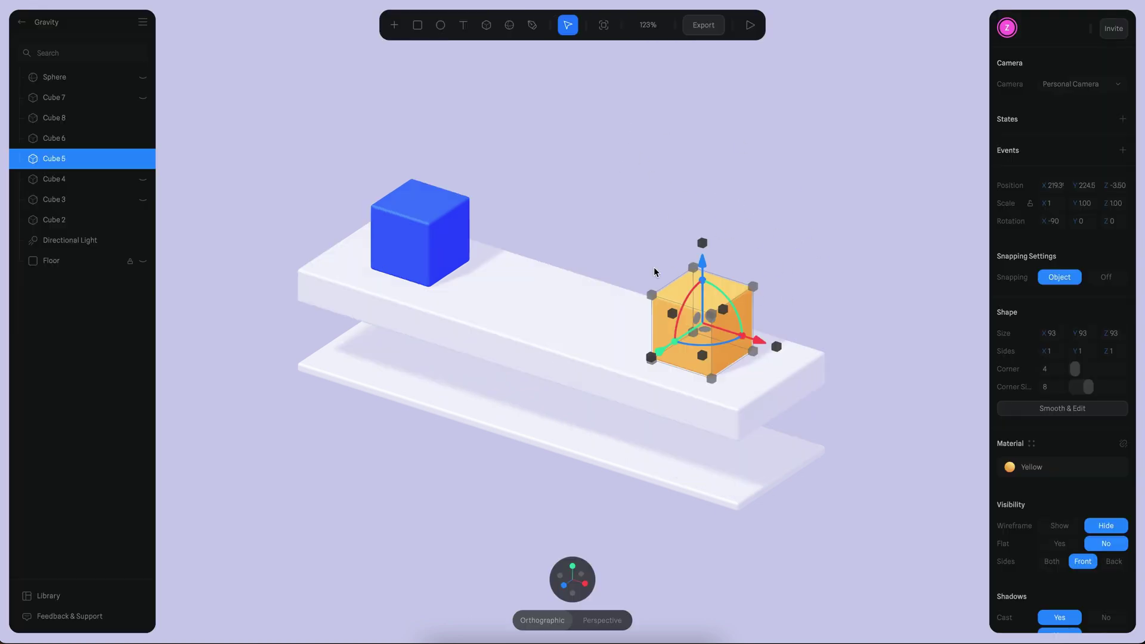
- Set the yellow Cube 5's physics weight to 1
{"action": "scroll", "coordinate": [1065, 456], "scroll_direction": "down", "scroll_amount": 5}
{"action": "left_click", "coordinate": [1052, 485]}
{"action": "type", "text": "1"}
{"action": "key", "text": "Return"}
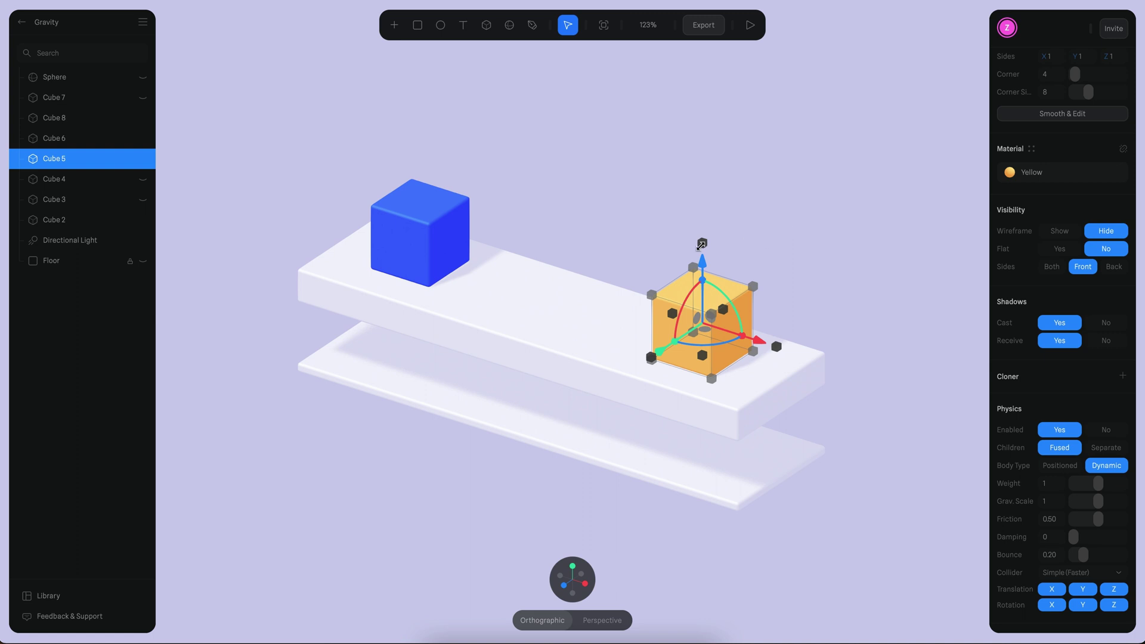
- Enlarge the yellow Cube 5 to about 198.4 on each side, play the scene to check the seesaw, and exit the preview
{"action": "left_click_drag", "start_coordinate": [707, 247], "coordinate": [716, 175], "text": "shift"}
{"action": "left_click", "coordinate": [757, 95]}
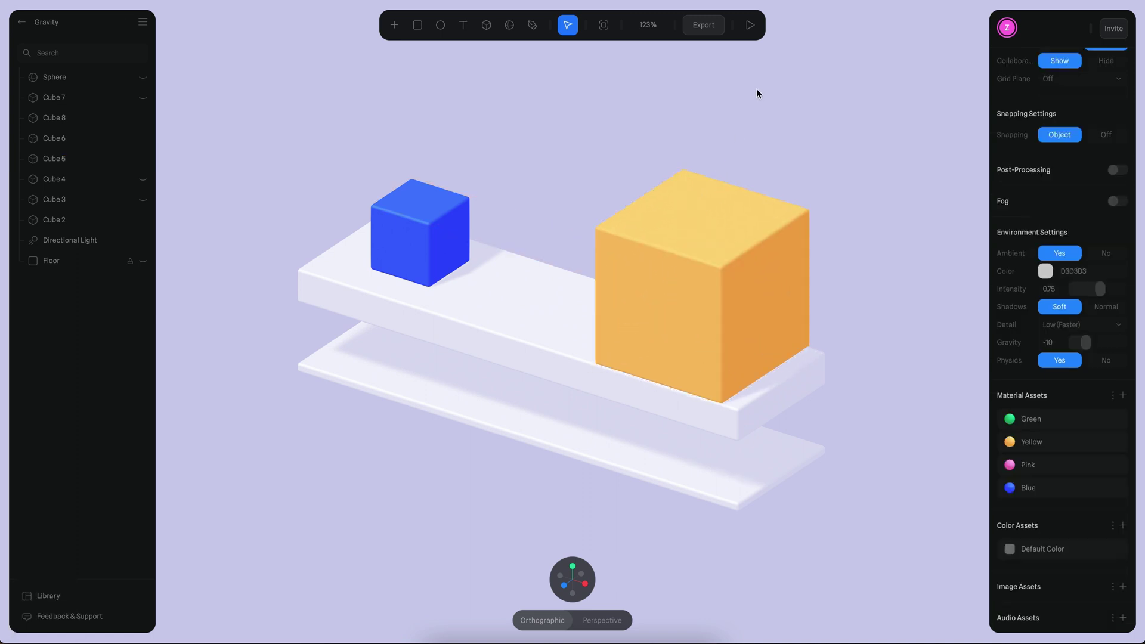
{"action": "left_click", "coordinate": [751, 25]}
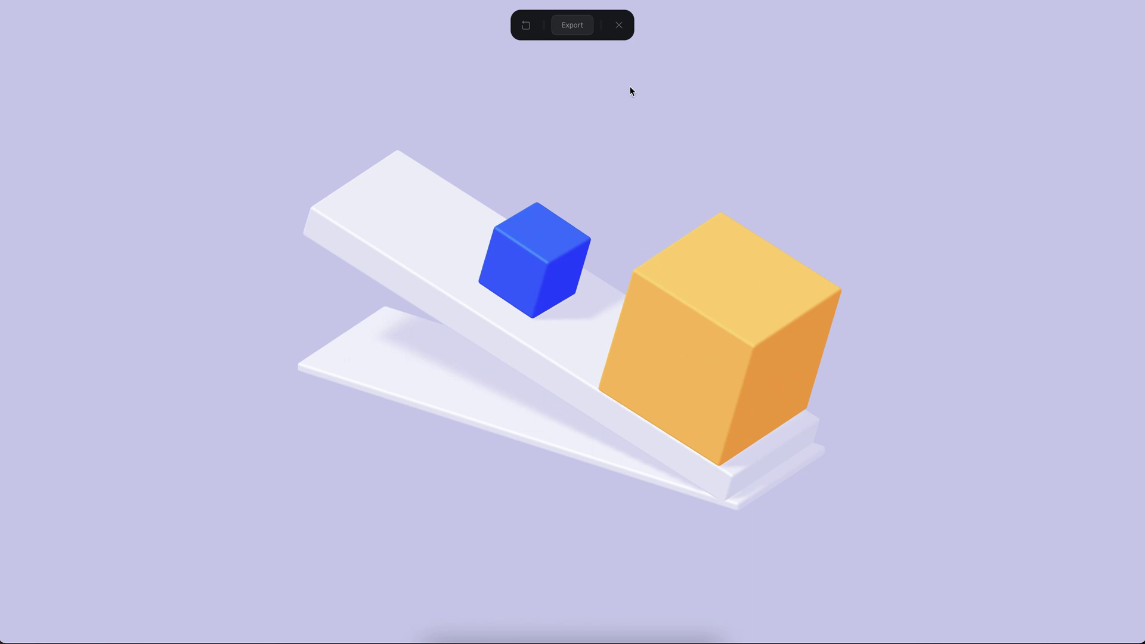
{"action": "left_click", "coordinate": [619, 25]}
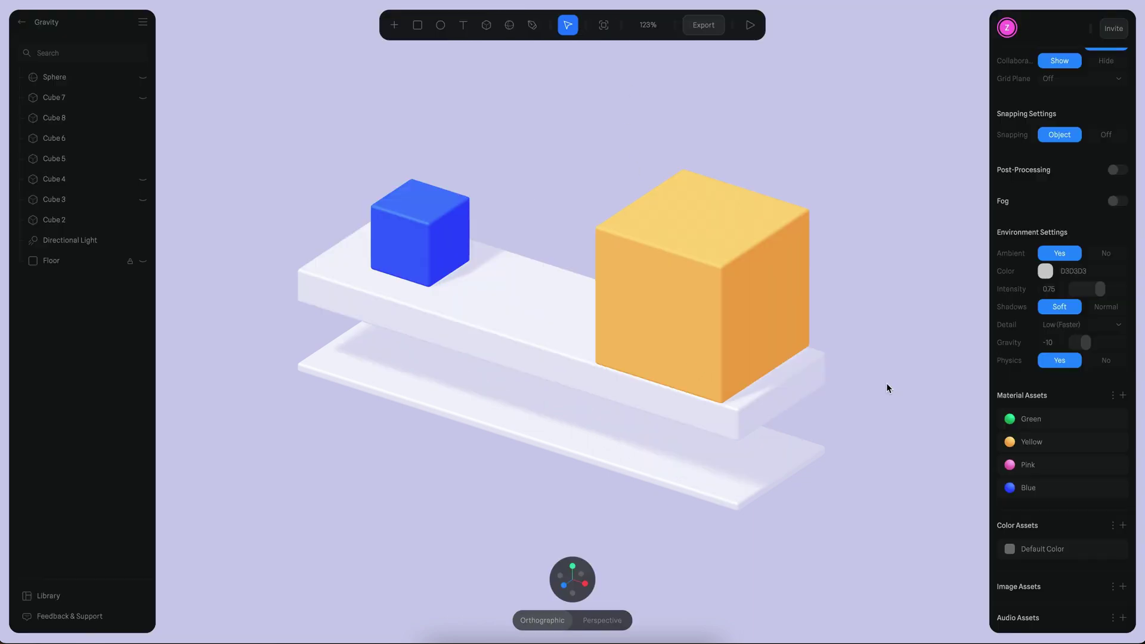
- Set the enlarged yellow Cube 5's physics weight to 0.05 and play the scene to check how the plank tips
{"action": "left_click", "coordinate": [772, 296]}
{"action": "left_click", "coordinate": [1065, 550]}
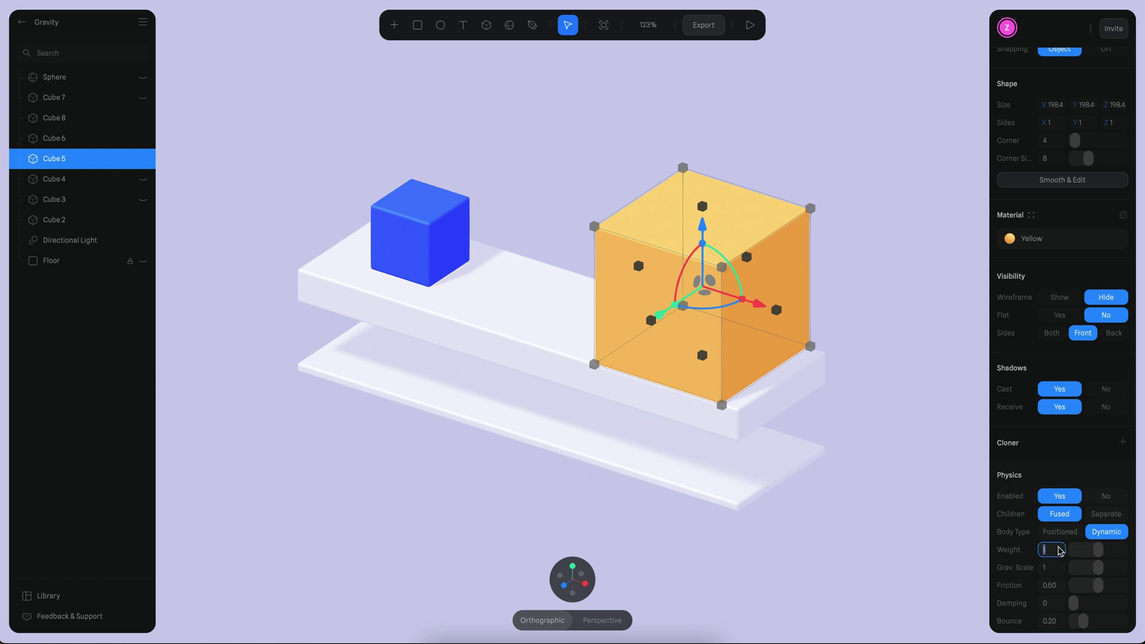
{"action": "type", "text": "0.05"}
{"action": "key", "text": "Return"}
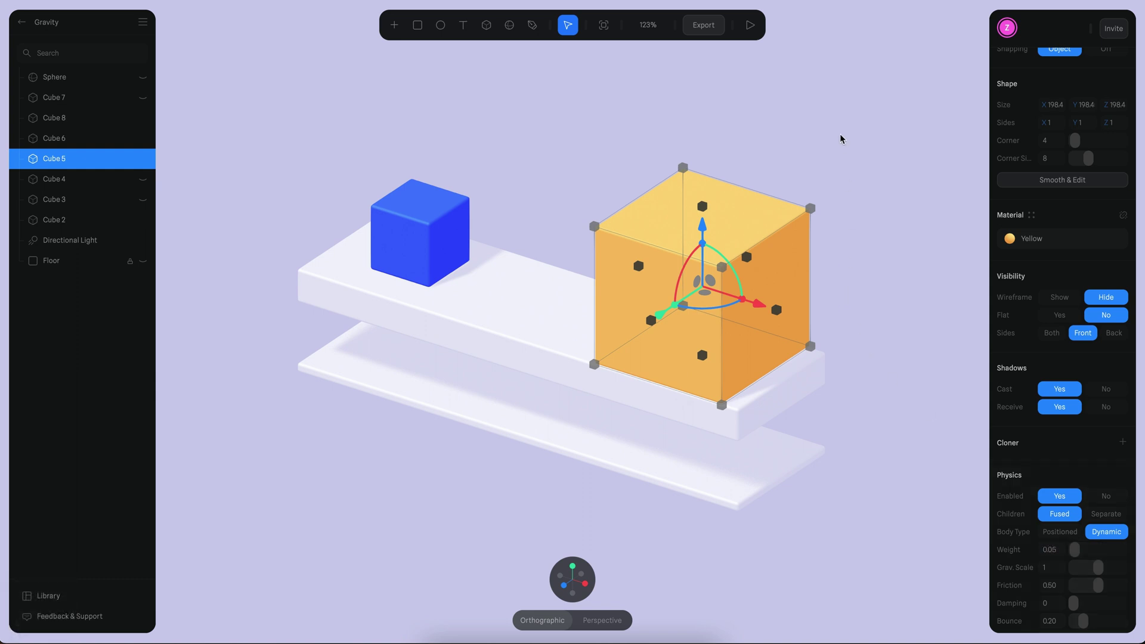
{"action": "left_click", "coordinate": [750, 24]}
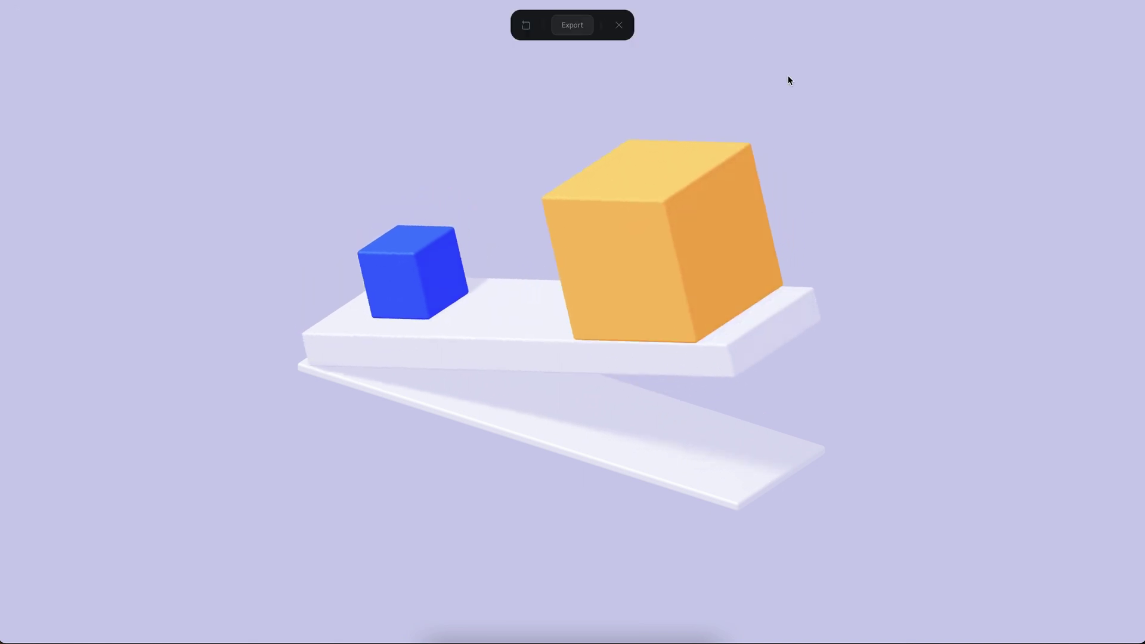
{"action": "key", "text": "ctrl+s"}
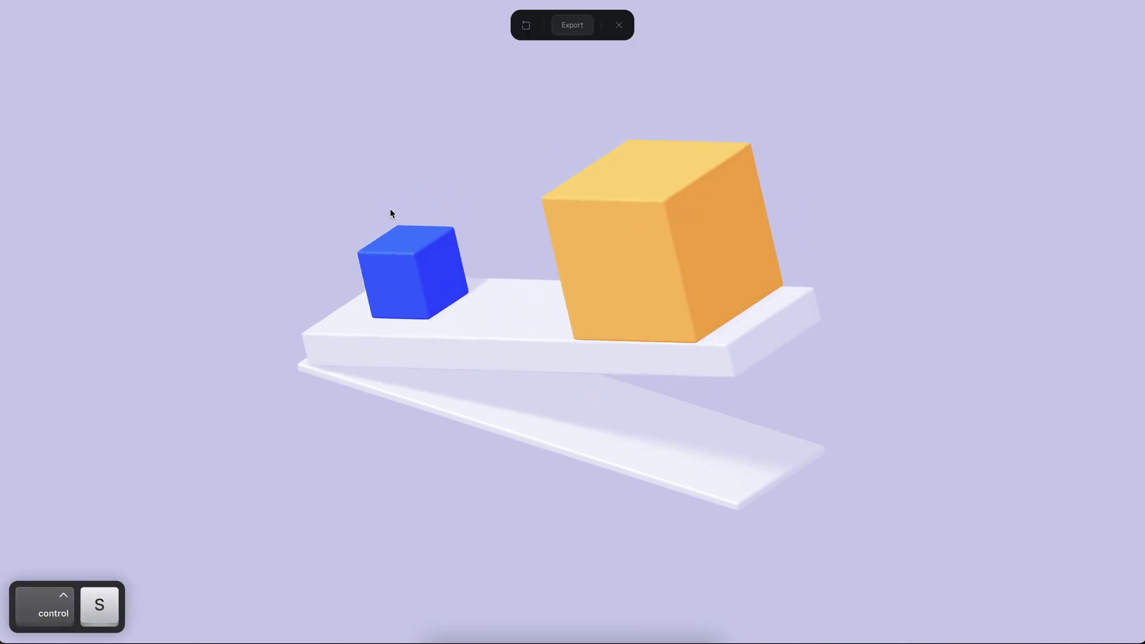
{"action": "key", "text": "ctrl+s"}
{"action": "mouse_move", "coordinate": [397, 210]}
{"action": "left_mouse_down"}
{"action": "mouse_move", "coordinate": [501, 229]}
{"action": "mouse_move", "coordinate": [427, 371]}
{"action": "mouse_move", "coordinate": [360, 204]}
{"action": "mouse_move", "coordinate": [410, 195]}
{"action": "left_mouse_up"}
{"action": "key", "text": "ctrl+x"}
{"action": "key", "text": "ctrl+s"}
{"action": "mouse_move", "coordinate": [471, 233]}
{"action": "left_mouse_down"}
{"action": "mouse_move", "coordinate": [502, 215]}
{"action": "mouse_move", "coordinate": [496, 241]}
{"action": "left_mouse_up"}
{"action": "key", "text": "ctrl+x"}
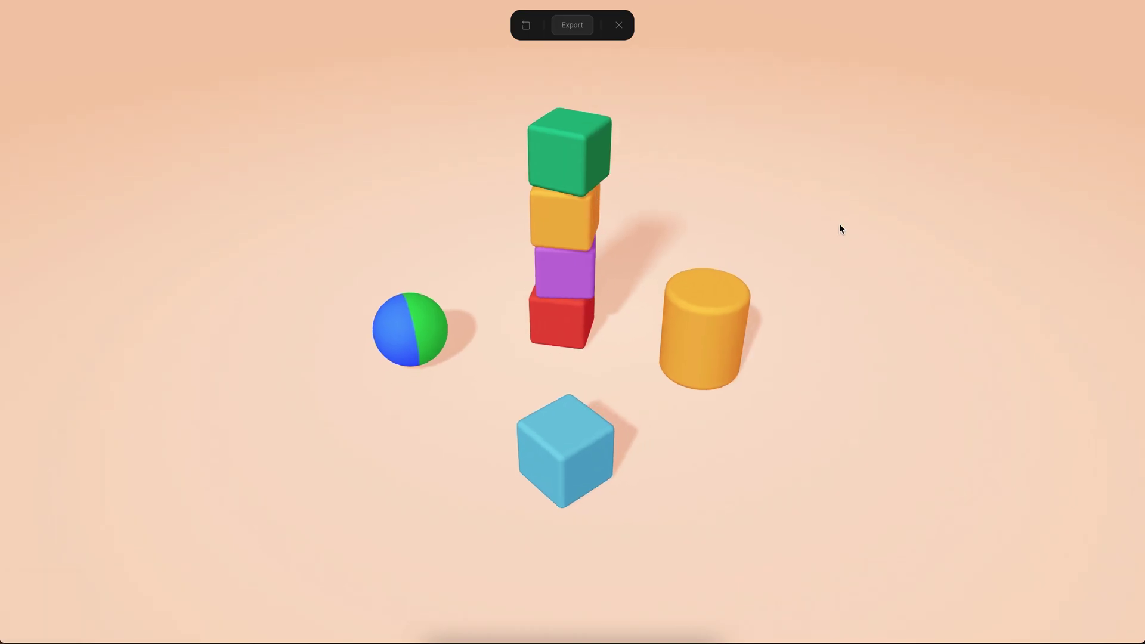
- Roll the blue and green ball around the playing scene, into the stacked cubes and the other objects, to test collisions
{"action": "key", "text": "alt"}
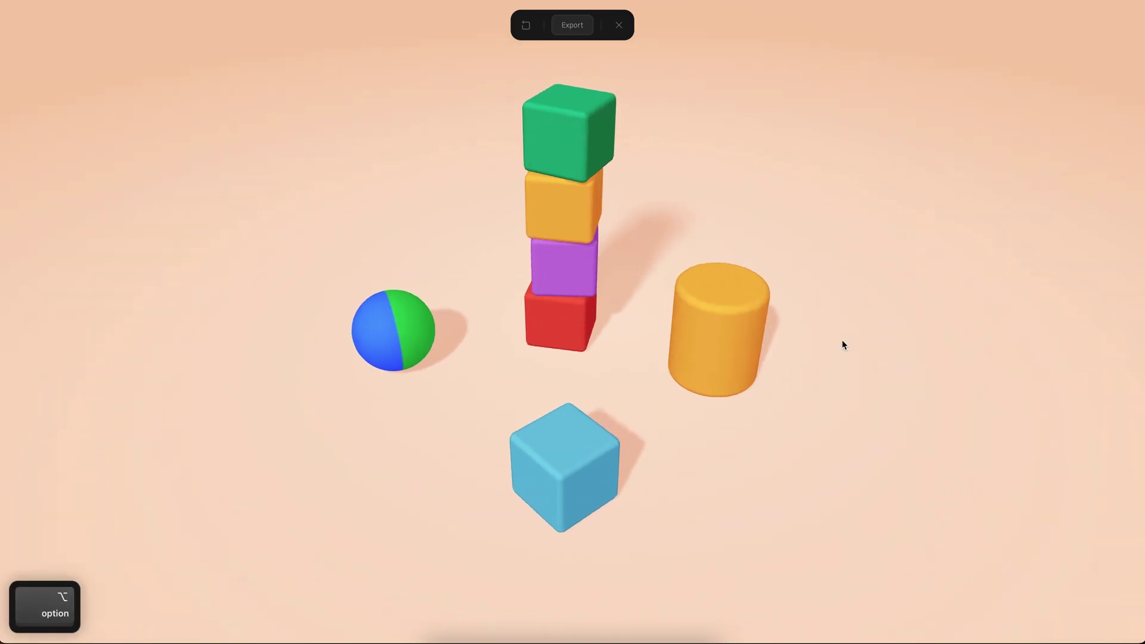
{"action": "left_click_drag", "start_coordinate": [795, 323], "coordinate": [795, 372]}
{"action": "key", "text": "alt"}
{"action": "key", "text": "w"}
{"action": "key", "text": "d"}
{"action": "key", "text": "r"}
{"action": "key", "text": "d"}
{"action": "key", "text": "w"}
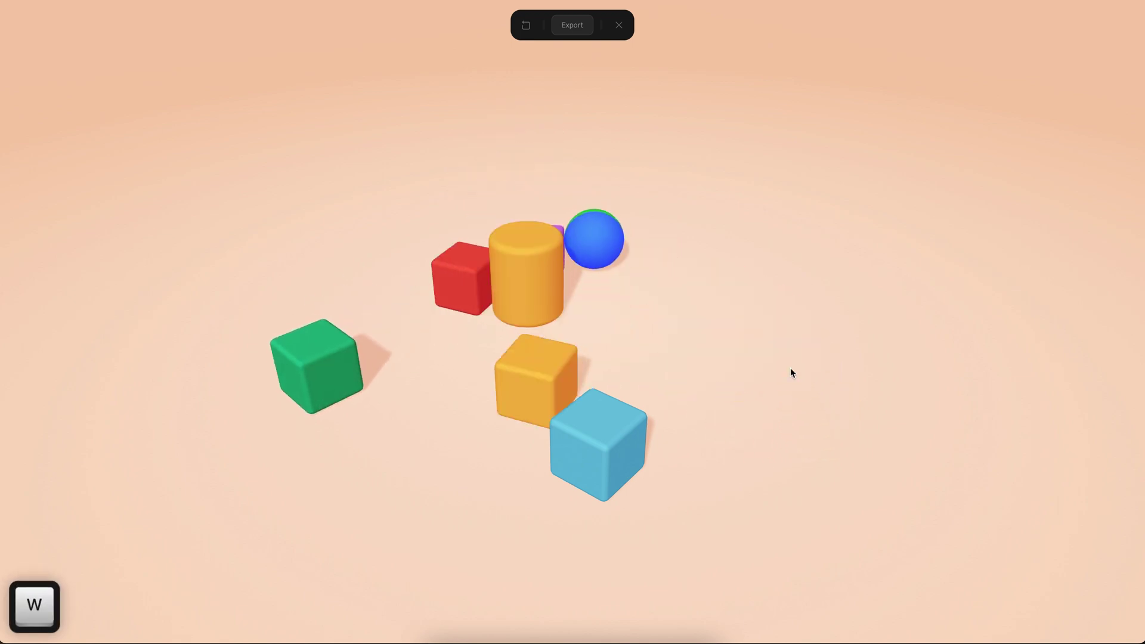
{"action": "key", "text": "d"}
{"action": "key", "text": "s"}
{"action": "key", "text": "a"}
{"action": "key", "text": "d"}
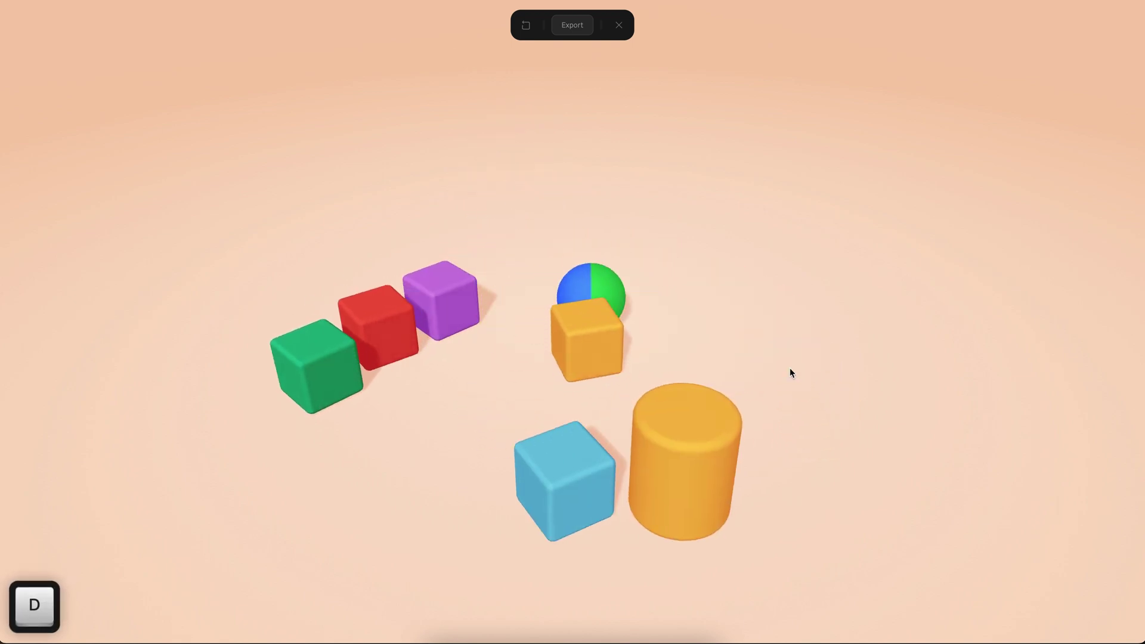
{"action": "key", "text": "a"}
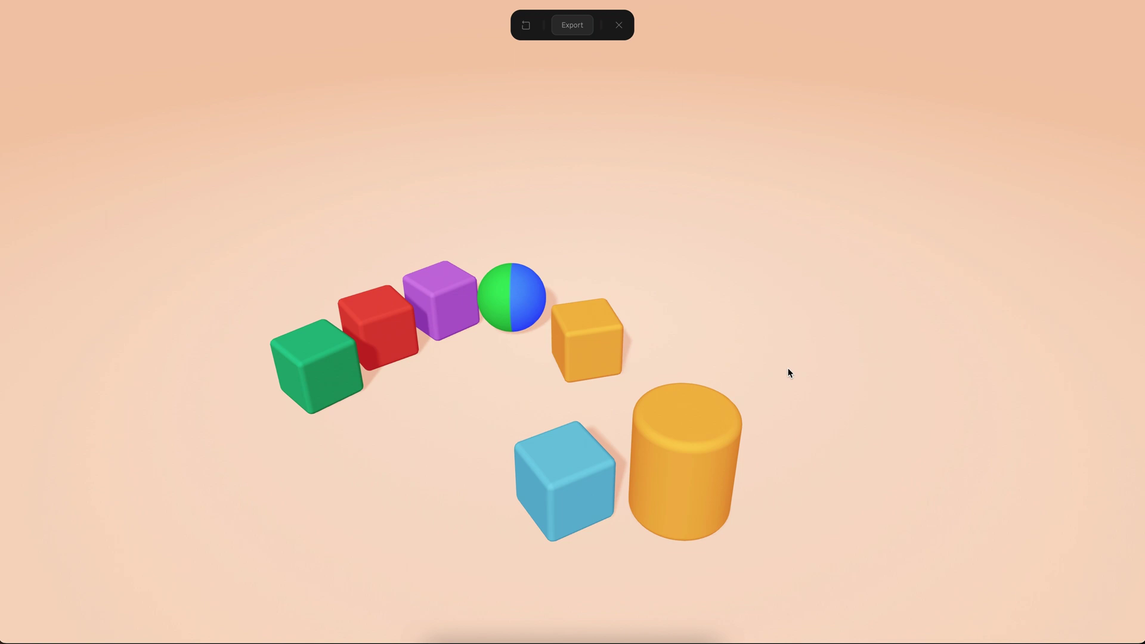
{"action": "key", "text": "alt"}
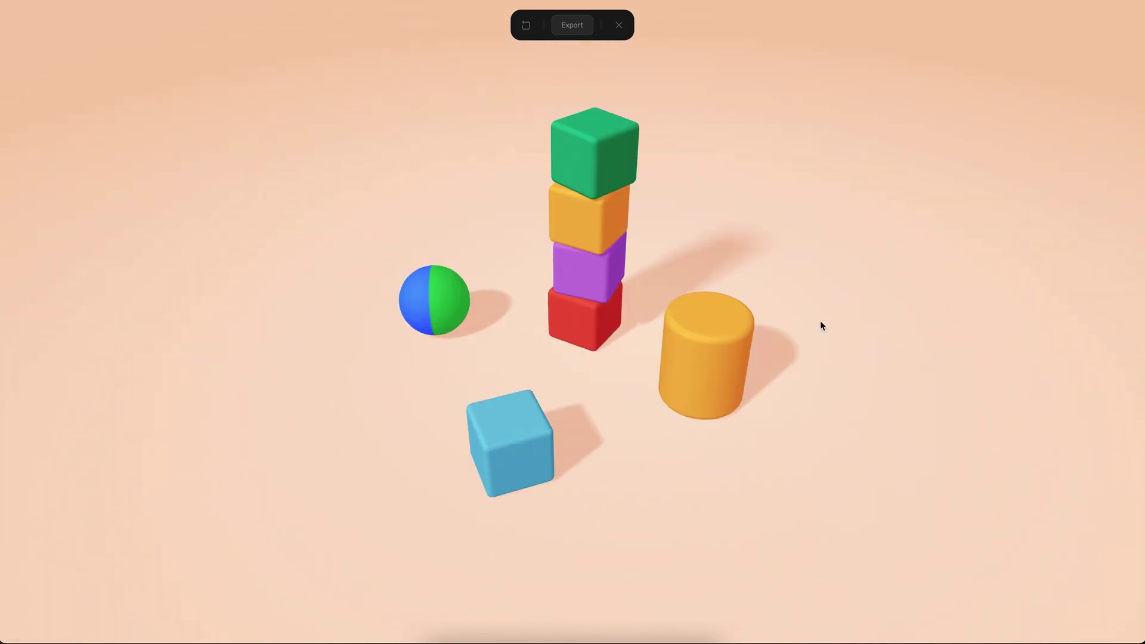